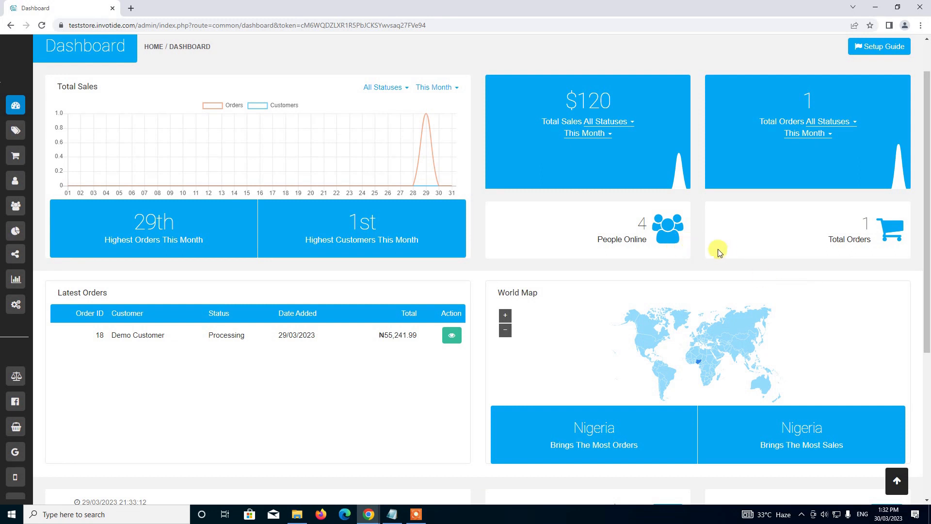
Show Europe's payment methods, including Bank Transfer, on the Payments settings page.
{"action": "mouse_move", "coordinate": [16, 100]}
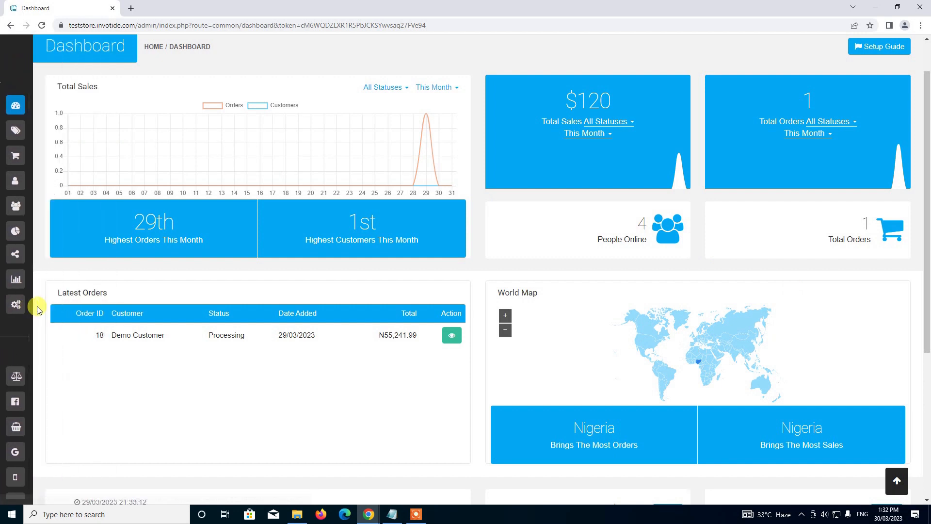
{"action": "mouse_move", "coordinate": [21, 305]}
{"action": "left_click", "coordinate": [92, 305]}
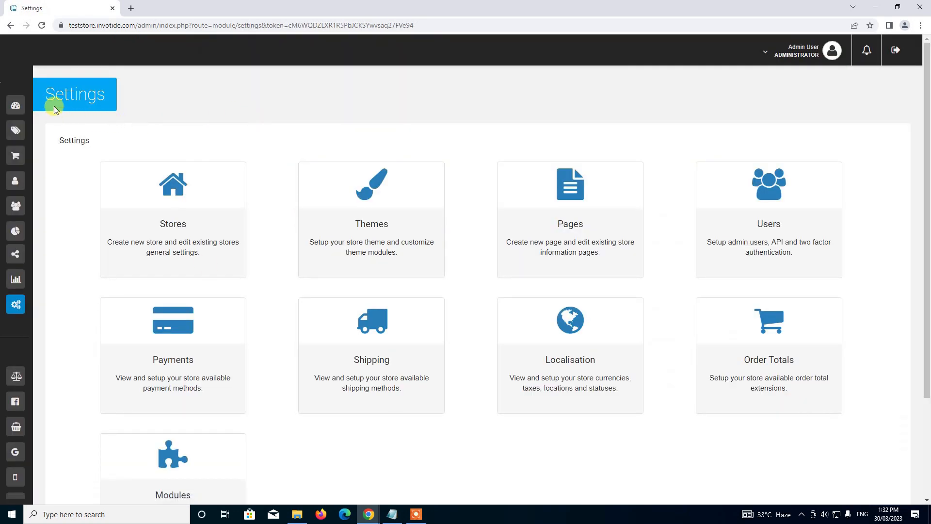
{"action": "scroll", "coordinate": [213, 246], "scroll_direction": "down", "scroll_amount": 2}
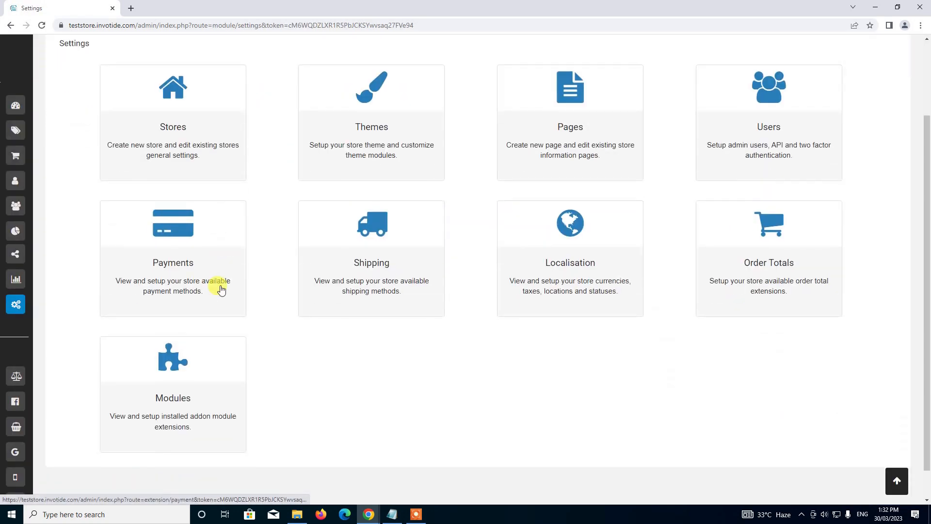
{"action": "left_click", "coordinate": [166, 245]}
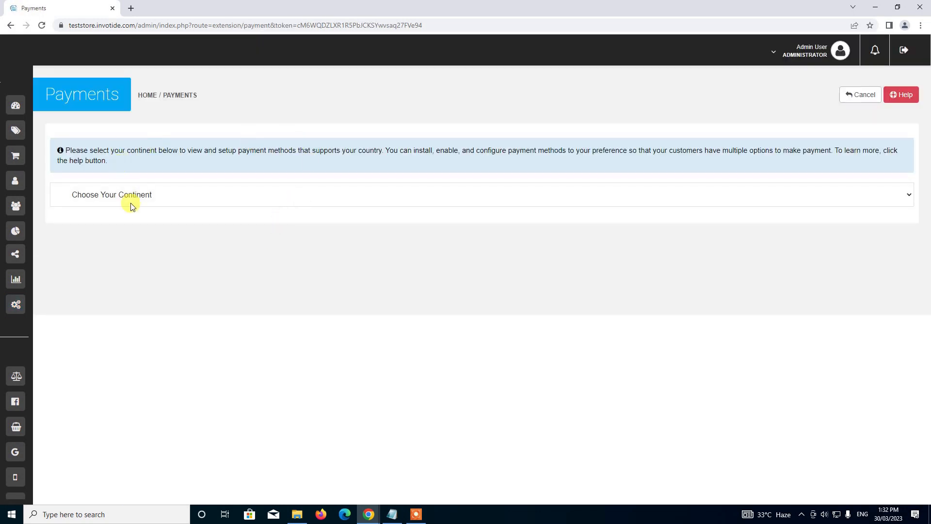
{"action": "left_click", "coordinate": [193, 196]}
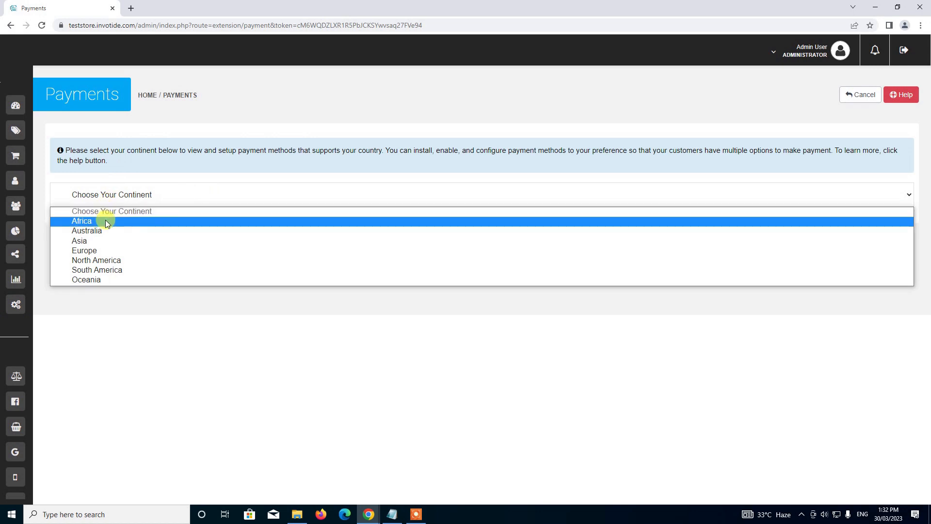
{"action": "left_click", "coordinate": [99, 249]}
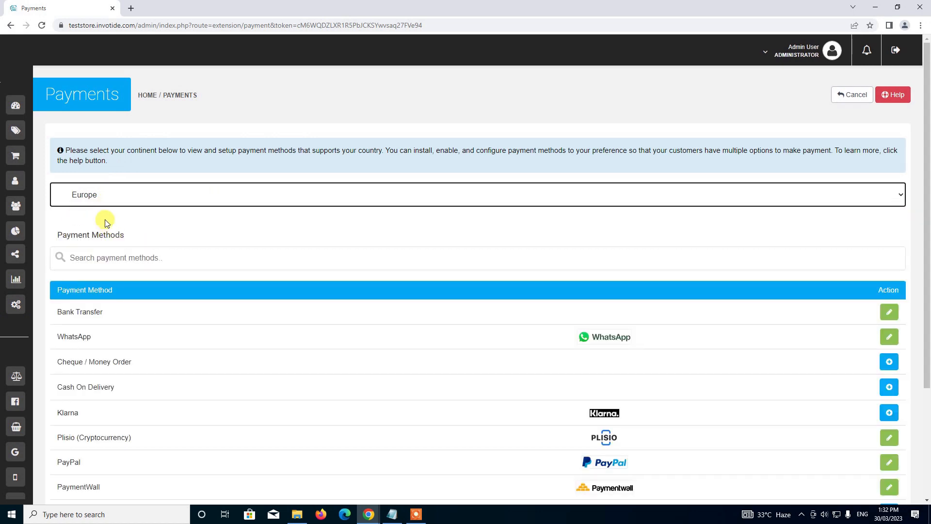
{"action": "scroll", "coordinate": [126, 221], "scroll_direction": "down", "scroll_amount": 1}
{"action": "scroll", "coordinate": [127, 220], "scroll_direction": "down", "scroll_amount": 1}
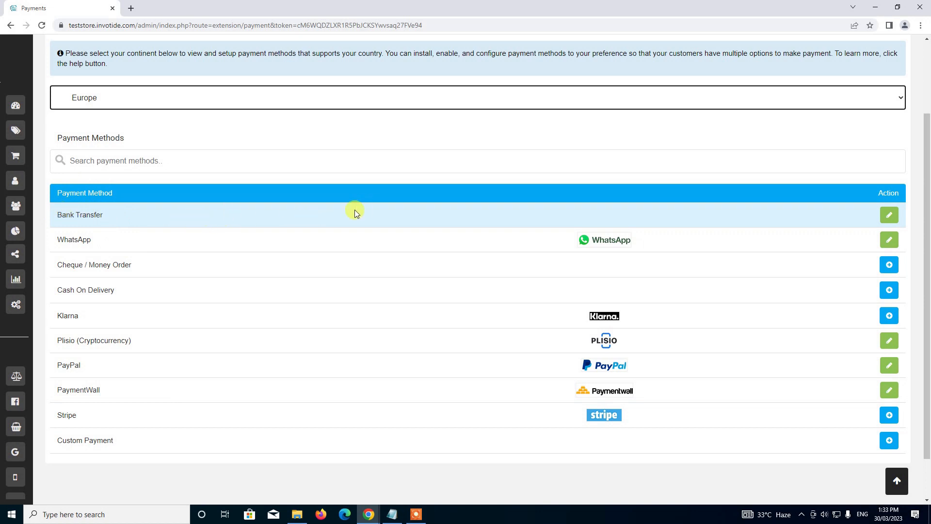
Edit Bank Transfer and replace the sample account name with the account holder's name.
{"action": "left_click", "coordinate": [895, 219]}
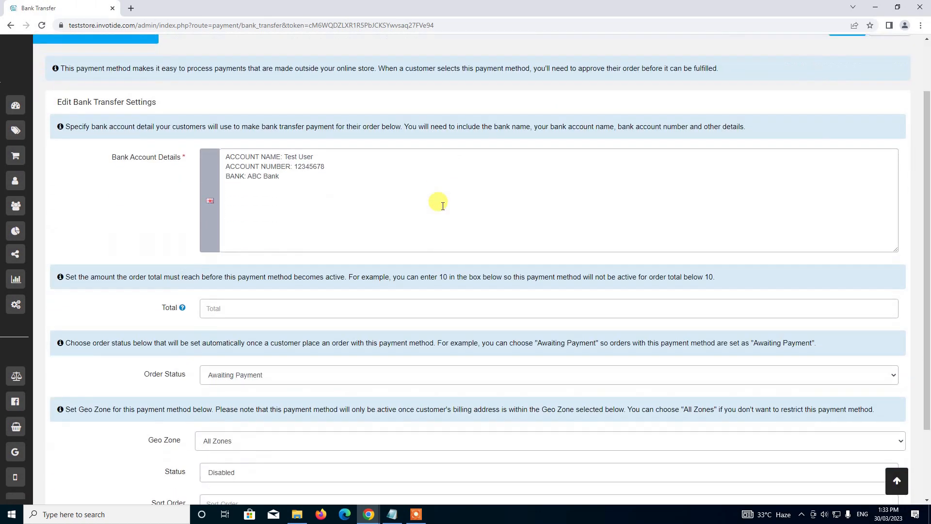
{"action": "scroll", "coordinate": [443, 206], "scroll_direction": "down", "scroll_amount": 2}
{"action": "scroll", "coordinate": [444, 204], "scroll_direction": "up", "scroll_amount": 3}
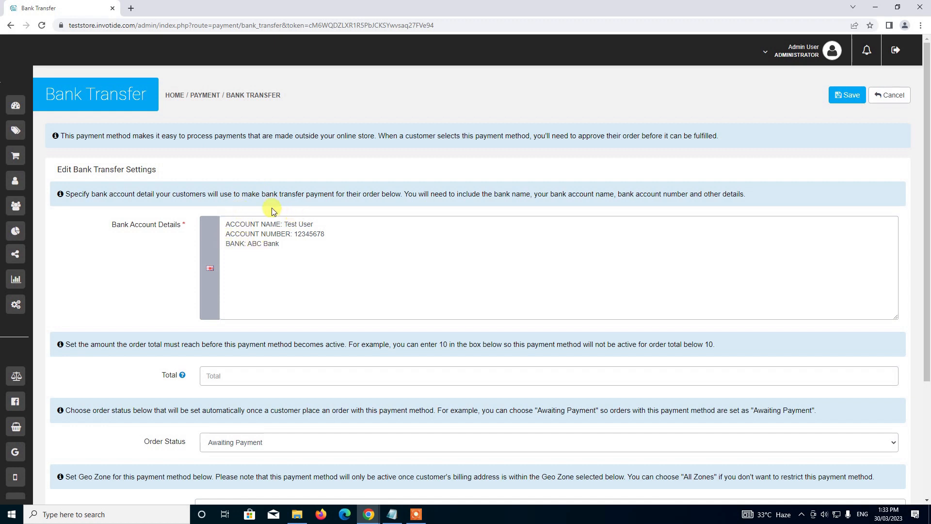
{"action": "double_click", "coordinate": [290, 224]}
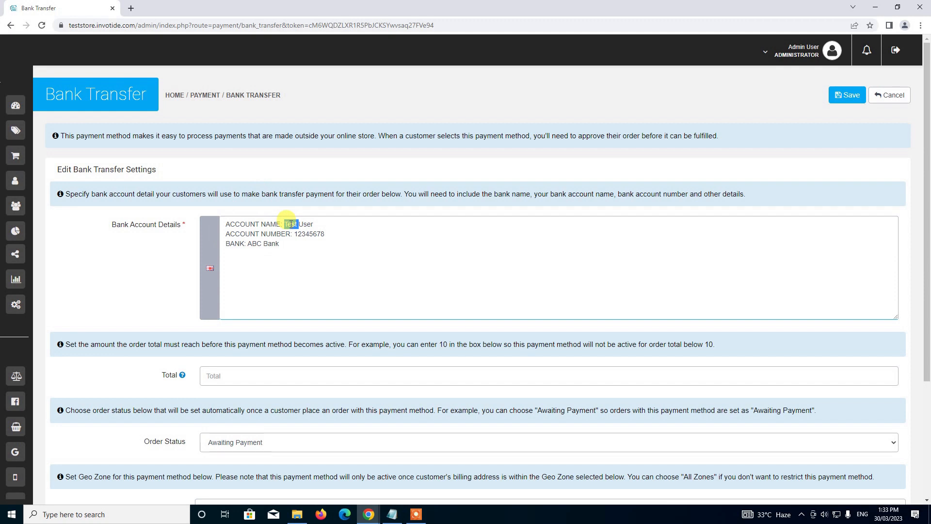
{"action": "type", "text": "D"}
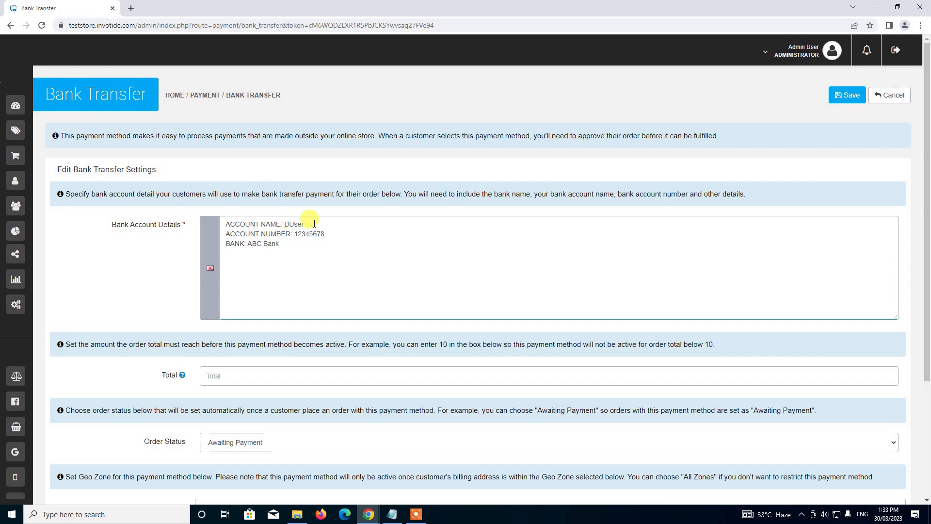
{"action": "key", "text": "BackSpace"}
{"action": "type", "text": "J"}
{"action": "key", "text": "BackSpace"}
{"action": "type", "text": "Da"}
{"action": "key", "text": "BackSpace"}
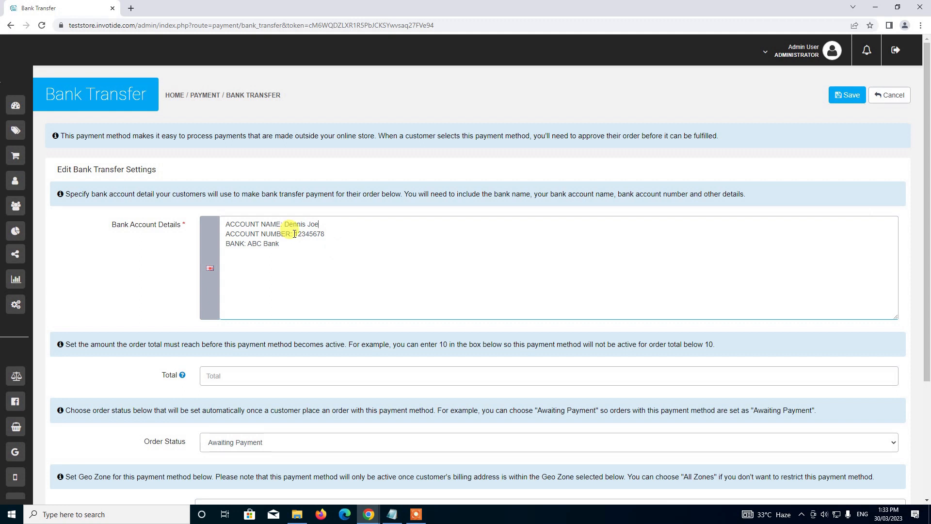
Replace the sample account number with the real one and change bank ABC to Southern.
{"action": "left_click_drag", "start_coordinate": [294, 234], "coordinate": [377, 232]}
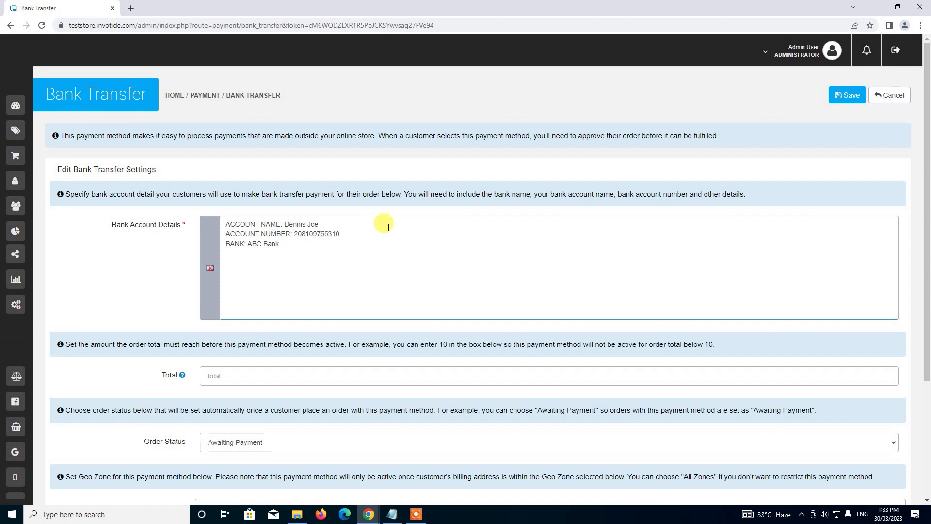
{"action": "double_click", "coordinate": [254, 237]}
{"action": "double_click", "coordinate": [254, 244]}
{"action": "key", "text": "BackSpace"}
{"action": "type", "text": "Southern"}
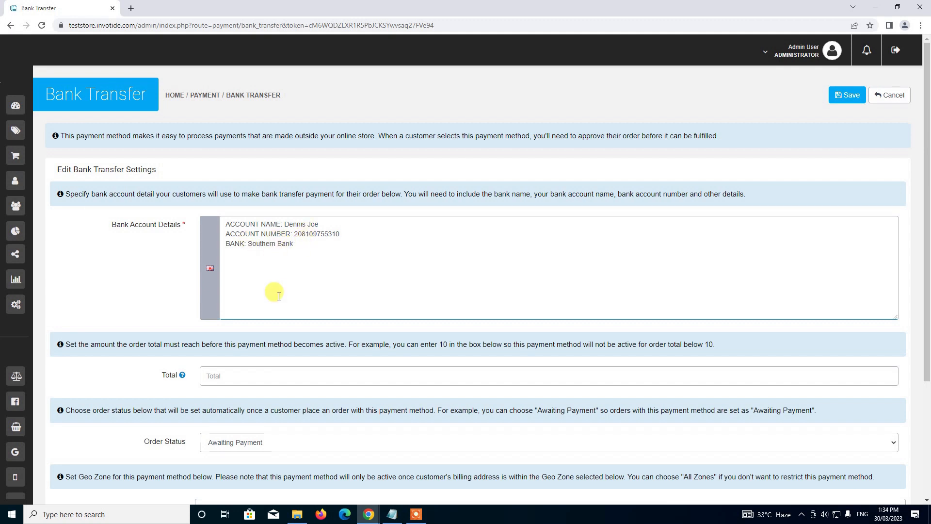
{"action": "scroll", "coordinate": [279, 260], "scroll_direction": "down", "scroll_amount": 2}
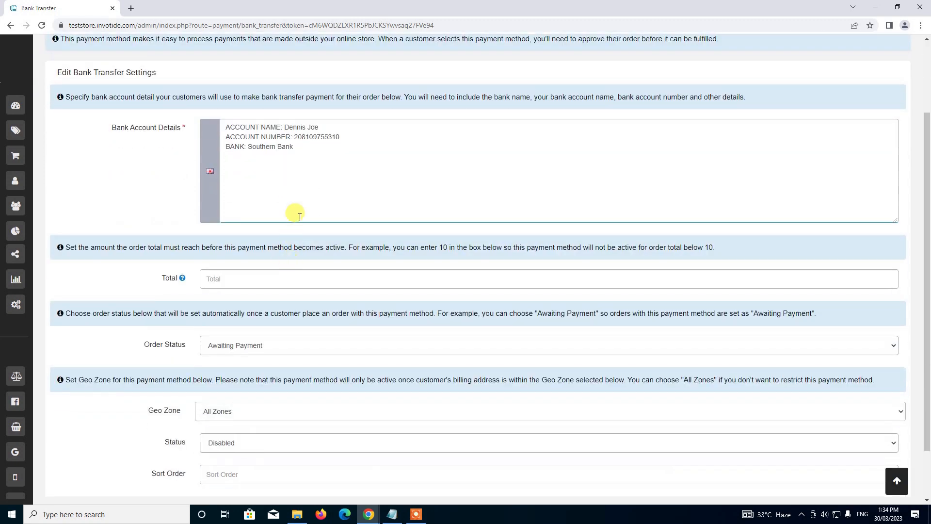
{"action": "left_click", "coordinate": [301, 151]}
Add the line 'For dollar transactions use the bank details below' after the bank details.
{"action": "left_click", "coordinate": [225, 128]}
{"action": "key", "text": "Return"}
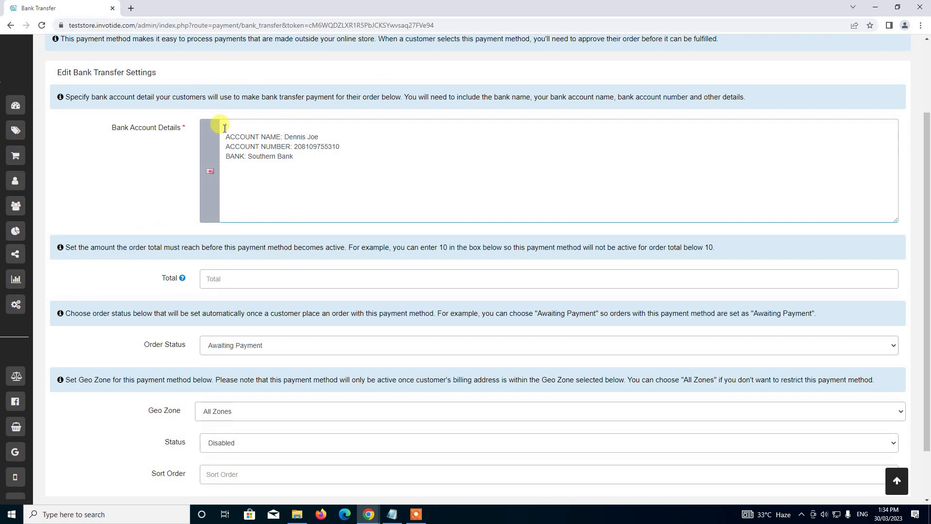
{"action": "left_click", "coordinate": [224, 128]}
{"action": "key", "text": "Delete"}
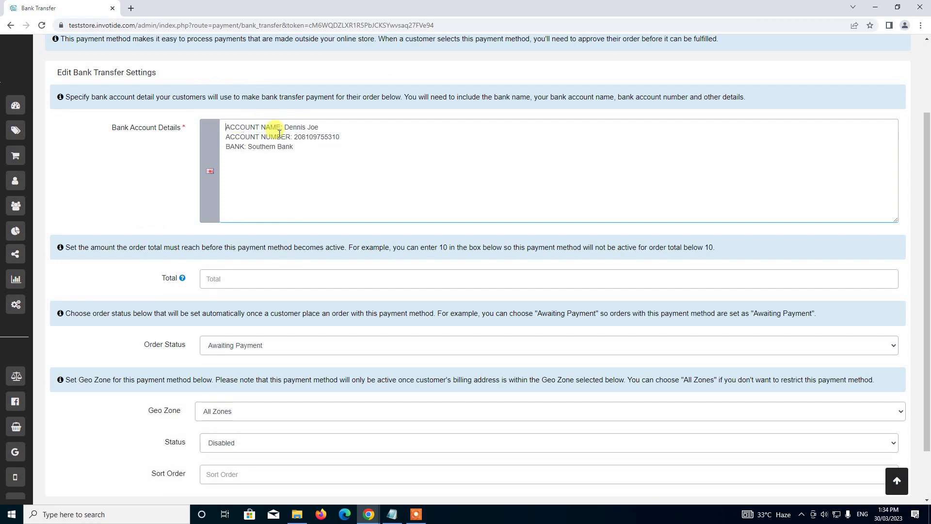
{"action": "left_click", "coordinate": [315, 150]}
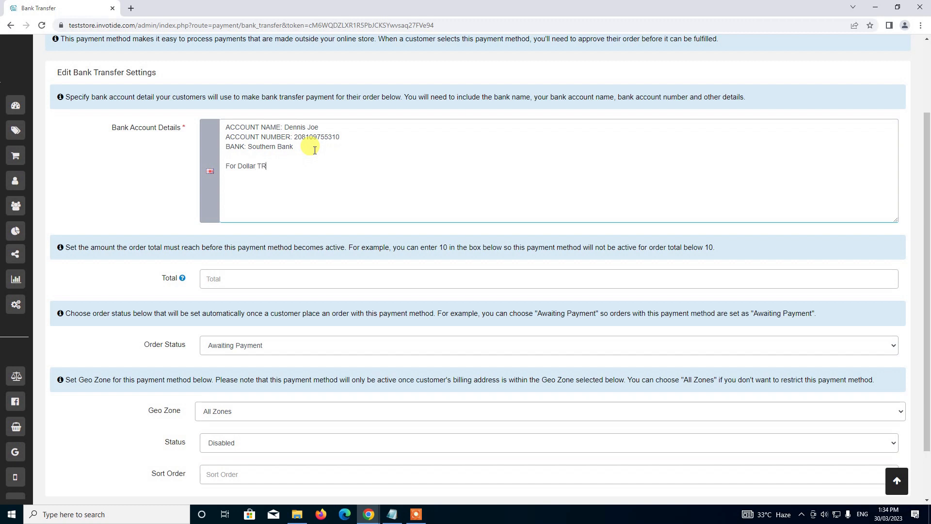
{"action": "type", "text": "nsactio"}
{"action": "key", "text": "BackSpace"}
{"action": "key", "text": "BackSpace"}
{"action": "key", "text": "BackSpace"}
{"action": "type", "text": "tion"}
{"action": "key", "text": "BackSpace"}
{"action": "key", "text": "BackSpace"}
{"action": "type", "text": "ctions use the bank details below."}
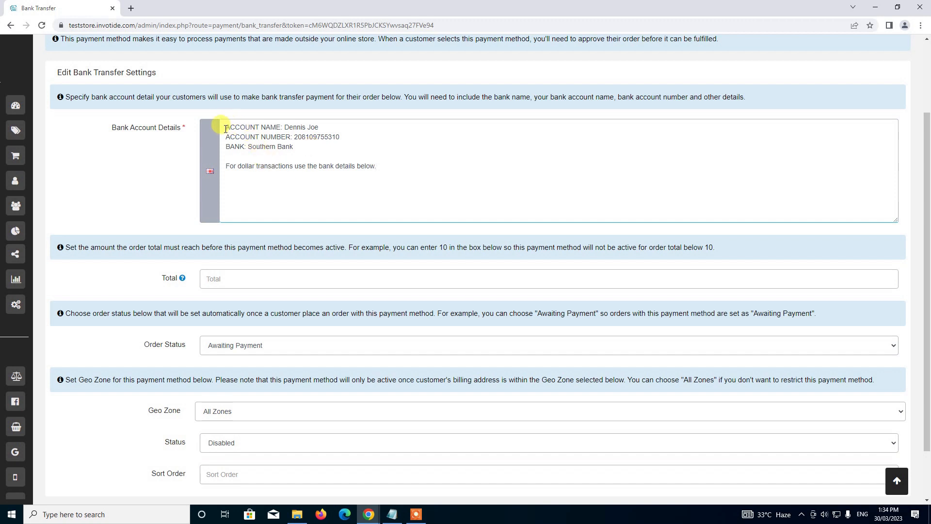
Paste a copy of the bank details under the note with a new account number and Northern bank.
{"action": "left_click_drag", "start_coordinate": [225, 126], "coordinate": [296, 146]}
{"action": "key", "text": "ctrl+c"}
{"action": "left_click", "coordinate": [281, 171]}
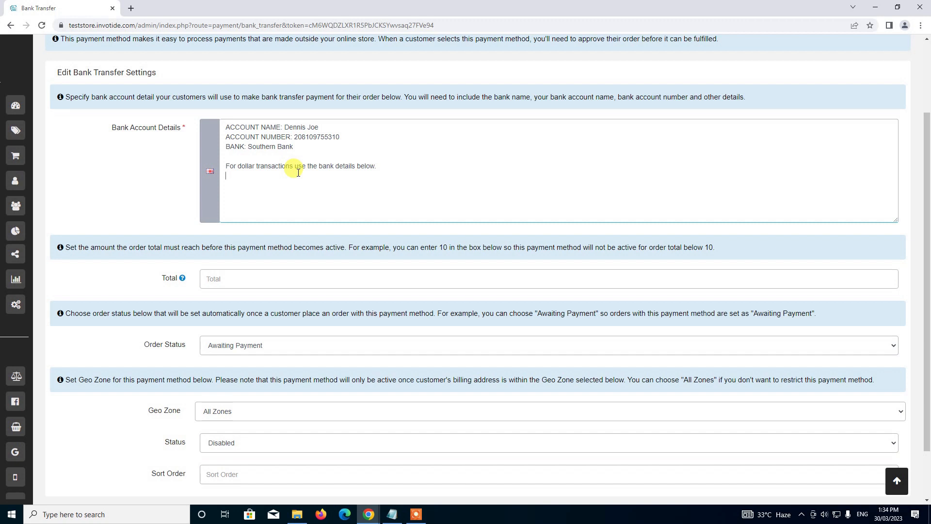
{"action": "key", "text": "Return"}
{"action": "key", "text": "ctrl+v"}
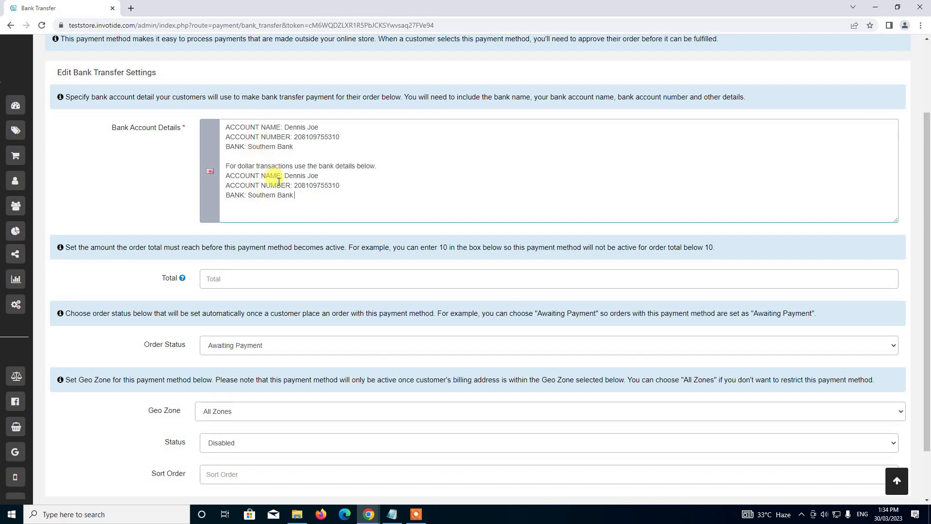
{"action": "double_click", "coordinate": [329, 182]}
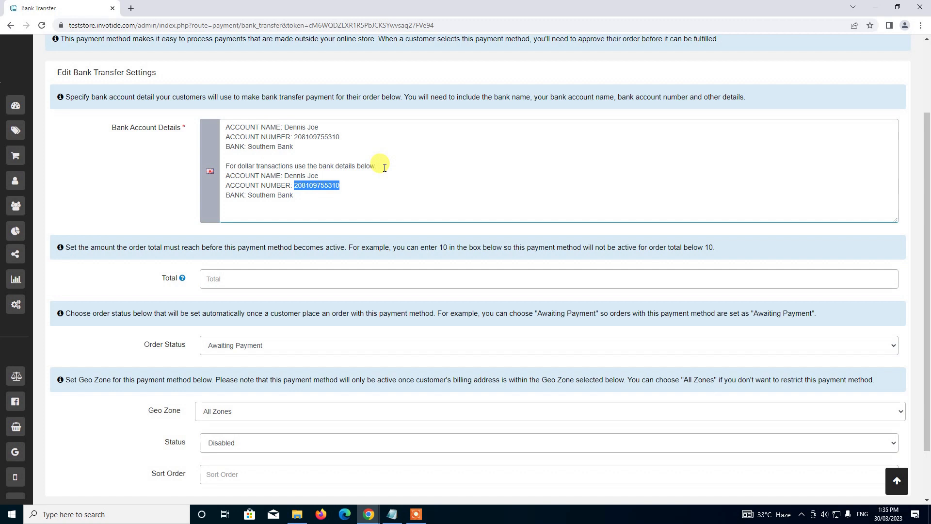
{"action": "double_click", "coordinate": [255, 193]}
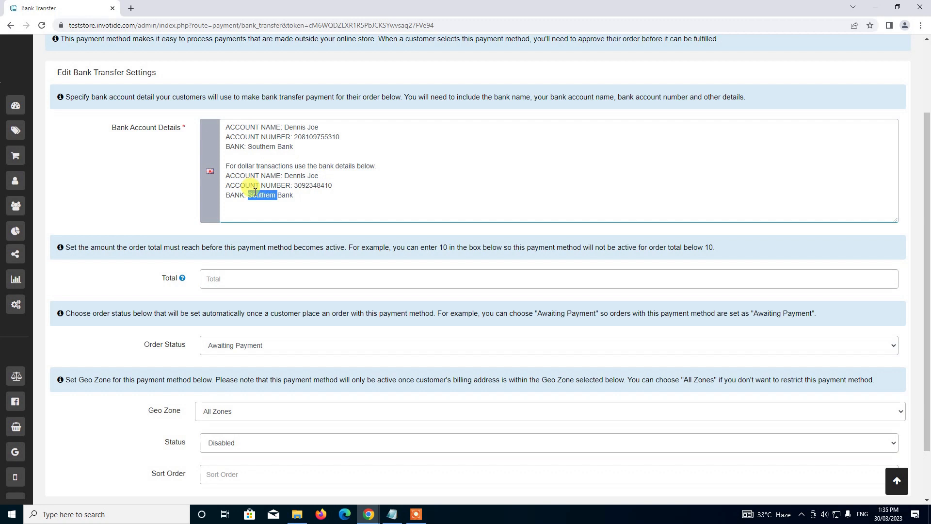
{"action": "type", "text": "Northern"}
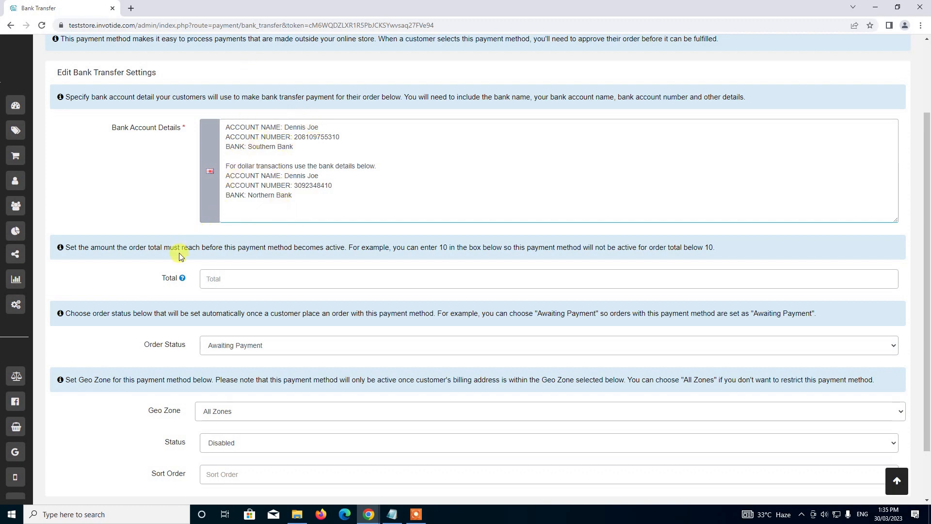
Set the minimum order total to 1 and the order status to Awaiting Payment.
{"action": "scroll", "coordinate": [167, 266], "scroll_direction": "down", "scroll_amount": 2}
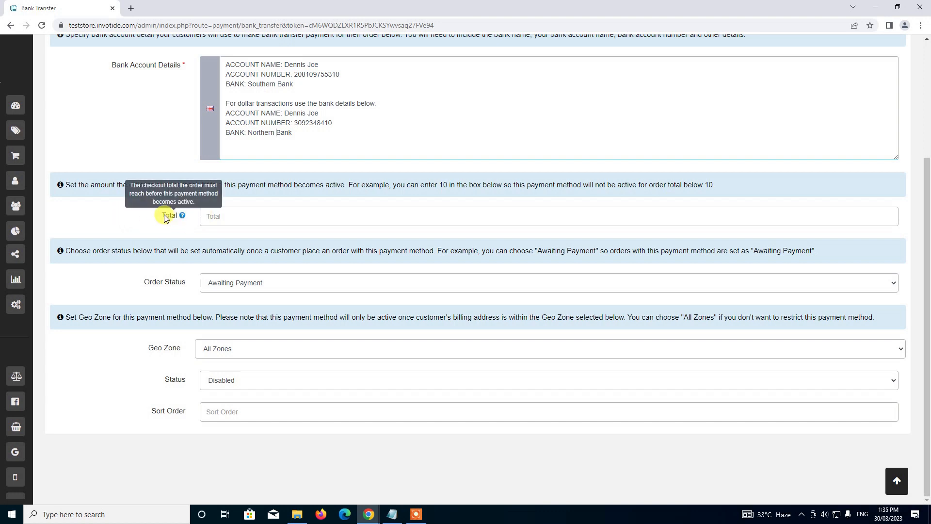
{"action": "left_click", "coordinate": [244, 224]}
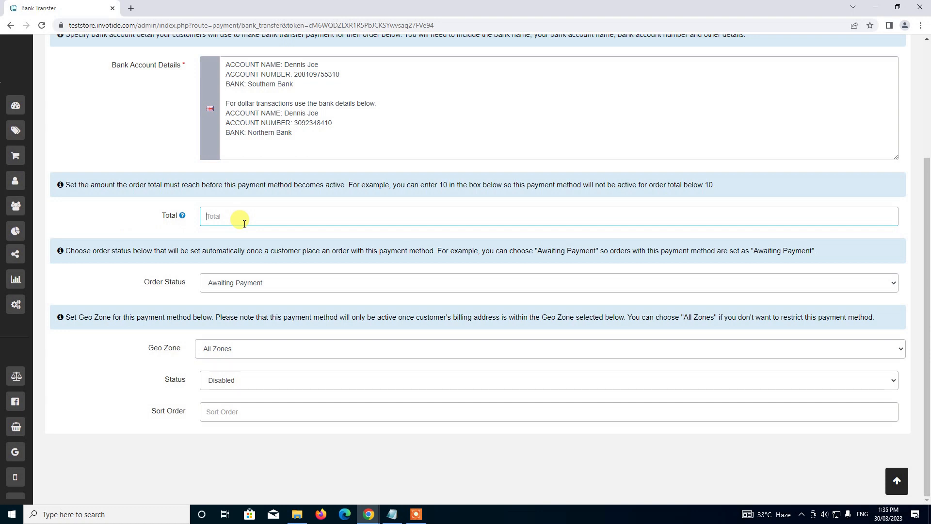
{"action": "type", "text": "1"}
{"action": "left_click", "coordinate": [255, 280]}
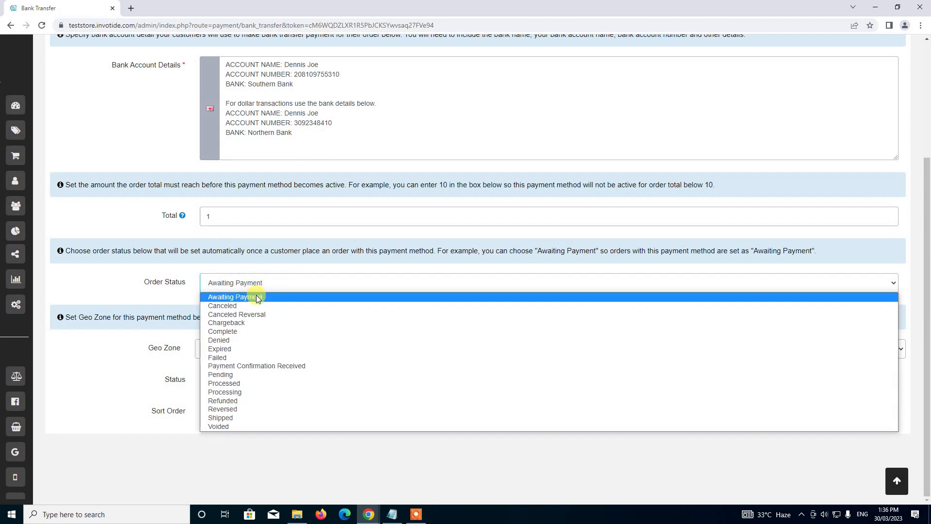
{"action": "left_click", "coordinate": [257, 297]}
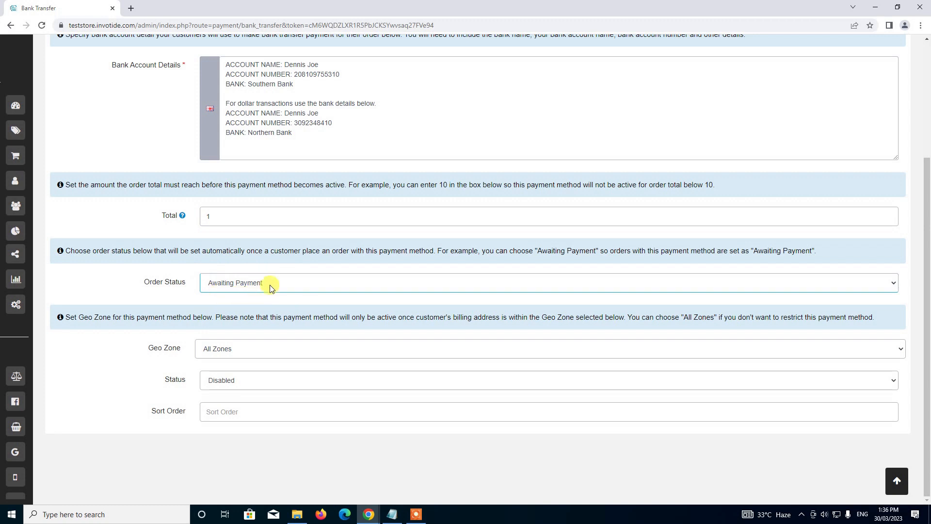
{"action": "left_click", "coordinate": [244, 283]}
{"action": "left_click", "coordinate": [243, 298]}
Set Geo Zone to All Zones, Status to Enabled, and Sort Order to 4.
{"action": "left_click", "coordinate": [219, 352]}
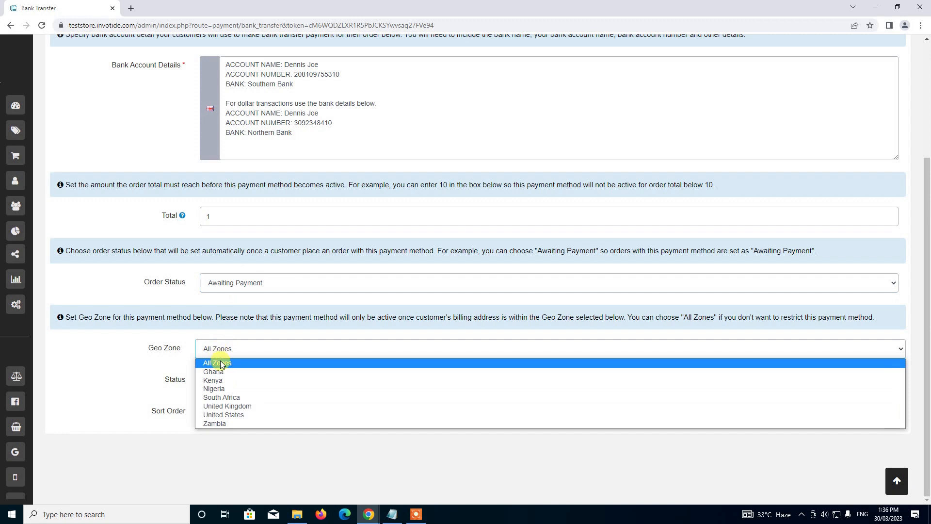
{"action": "left_click", "coordinate": [220, 358]}
{"action": "left_click", "coordinate": [222, 381]}
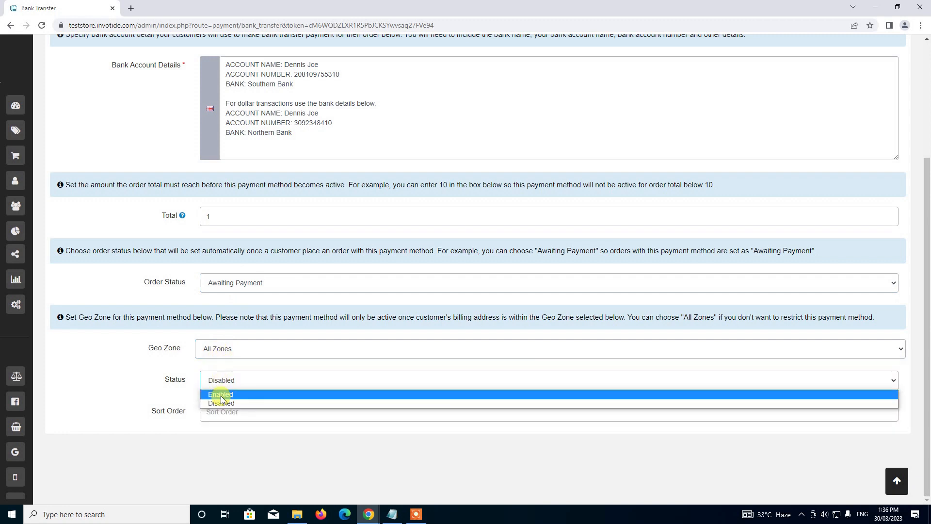
{"action": "left_click", "coordinate": [222, 396]}
{"action": "left_click", "coordinate": [221, 410]}
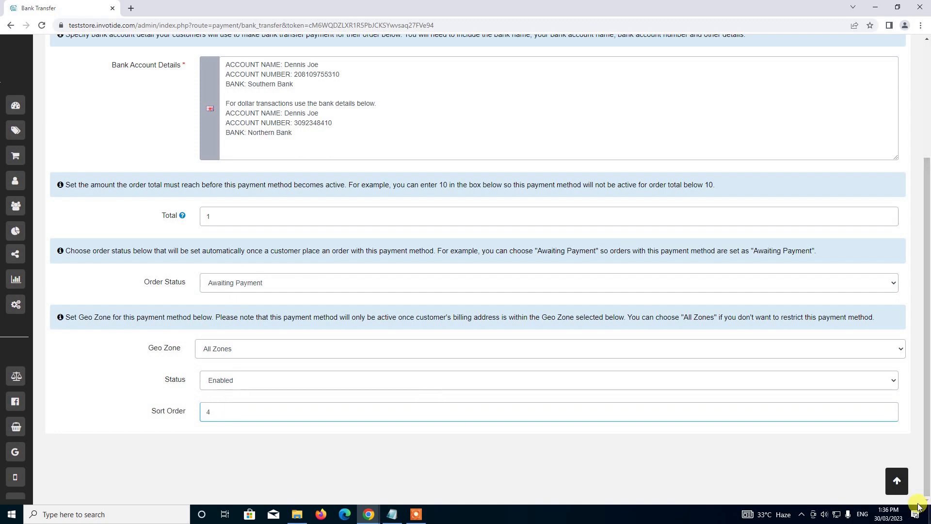
{"action": "left_click", "coordinate": [897, 481]}
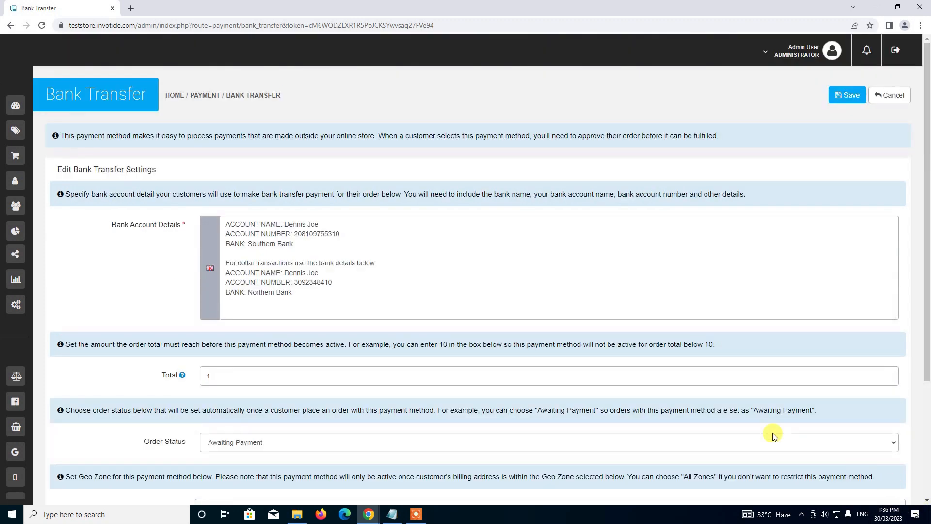
Save the Bank Transfer settings and return to the Payments page.
{"action": "left_click", "coordinate": [844, 94]}
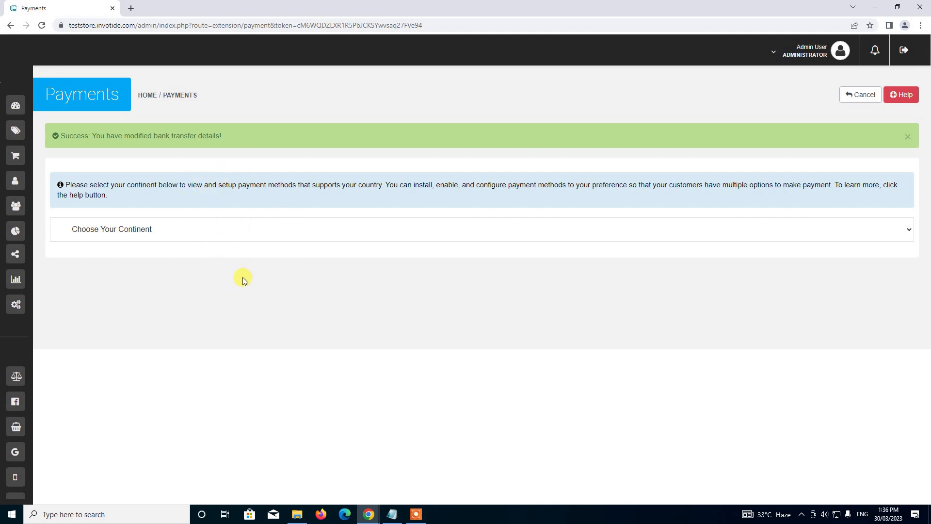
{"action": "mouse_move", "coordinate": [15, 97]}
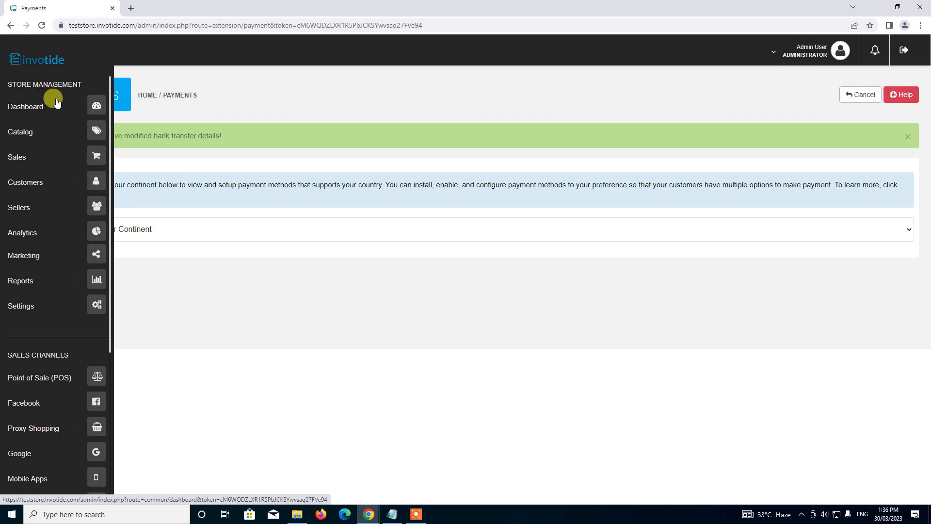
Go to Settings and open the Stores list showing the default store.
{"action": "left_click", "coordinate": [97, 304]}
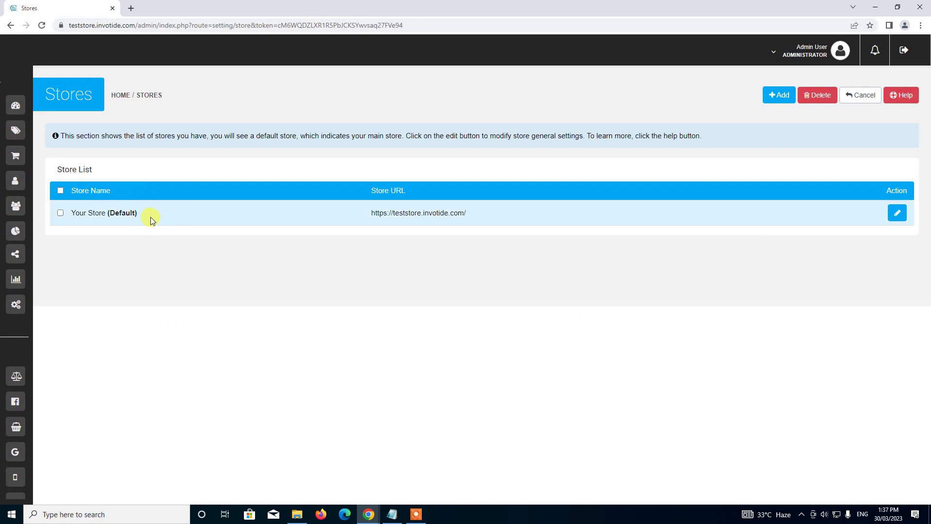
Edit the default store and scroll its Options tab to the Payment Confirmation settings.
{"action": "left_click", "coordinate": [897, 215]}
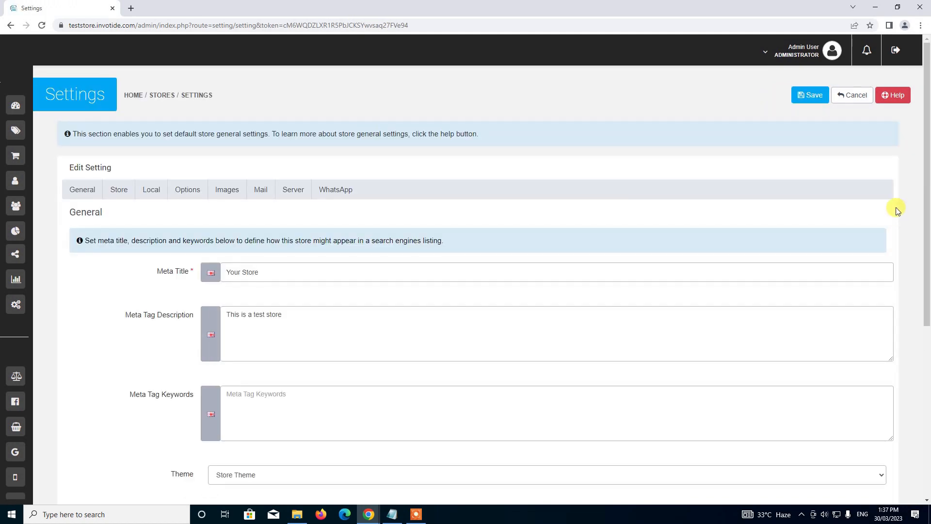
{"action": "scroll", "coordinate": [674, 266], "scroll_direction": "down", "scroll_amount": 2}
{"action": "scroll", "coordinate": [672, 265], "scroll_direction": "up", "scroll_amount": 2}
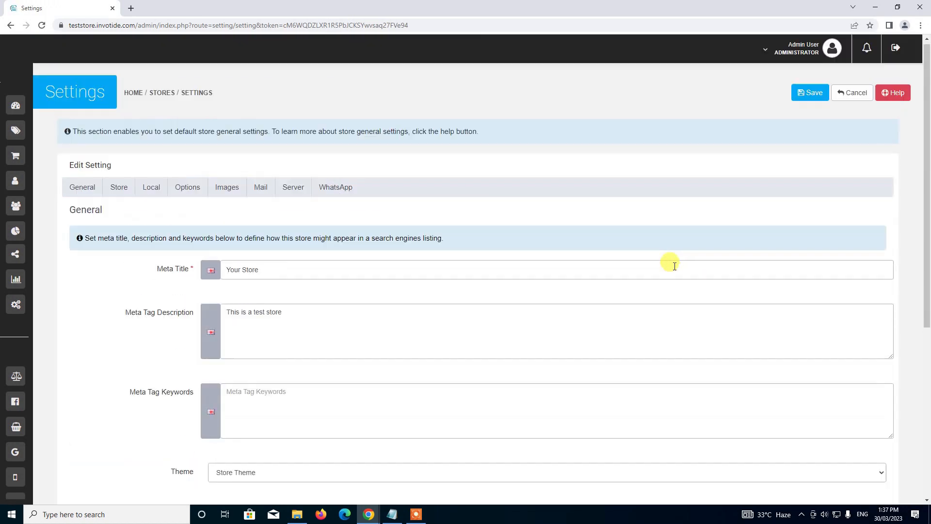
{"action": "scroll", "coordinate": [672, 264], "scroll_direction": "down", "scroll_amount": 1}
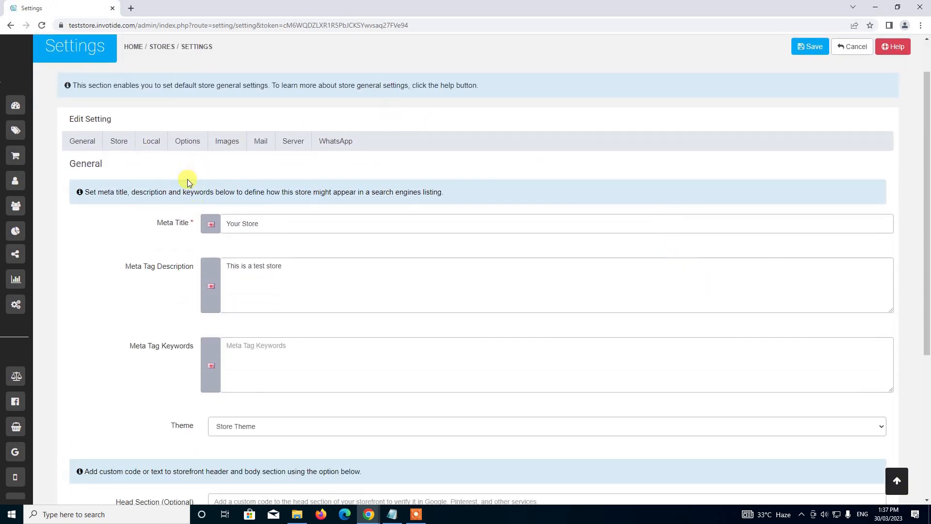
{"action": "left_click", "coordinate": [187, 147]}
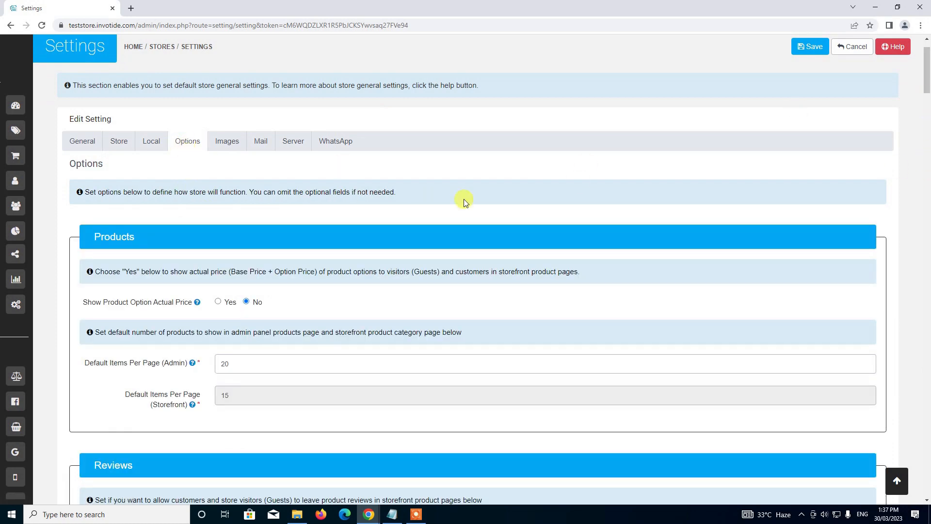
{"action": "left_click_drag", "start_coordinate": [927, 79], "coordinate": [930, 409]}
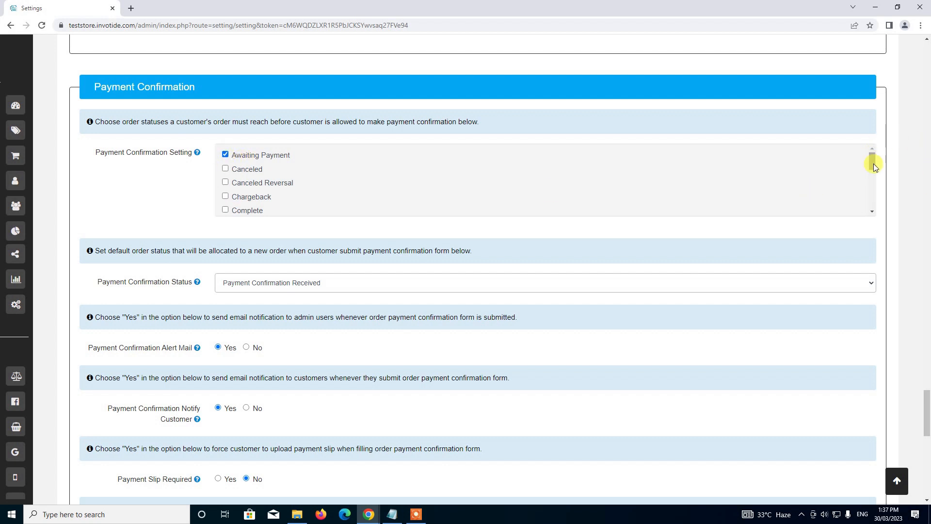
{"action": "left_click_drag", "start_coordinate": [874, 166], "coordinate": [868, 199]}
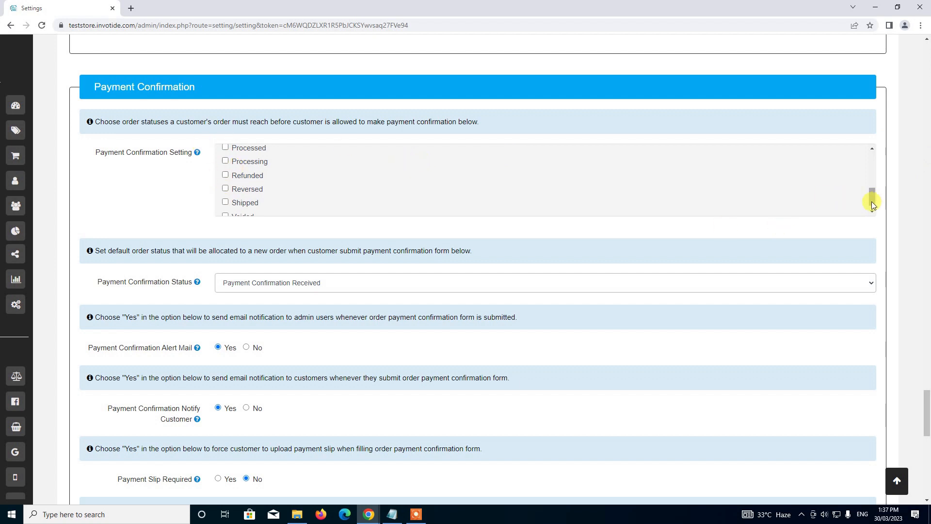
{"action": "left_click_drag", "start_coordinate": [871, 202], "coordinate": [869, 165]}
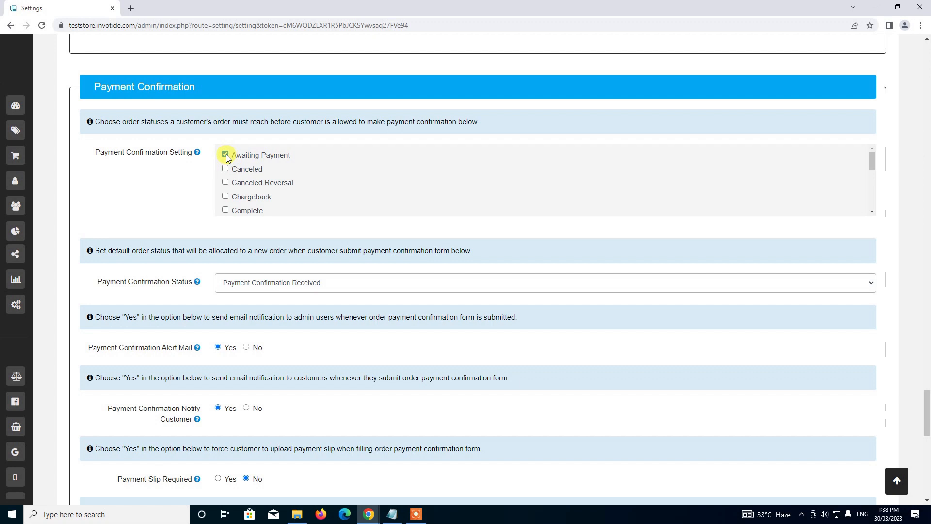
Tick Pending in Payment Confirmation Setting alongside Awaiting Payment.
{"action": "scroll", "coordinate": [239, 161], "scroll_direction": "down", "scroll_amount": 3}
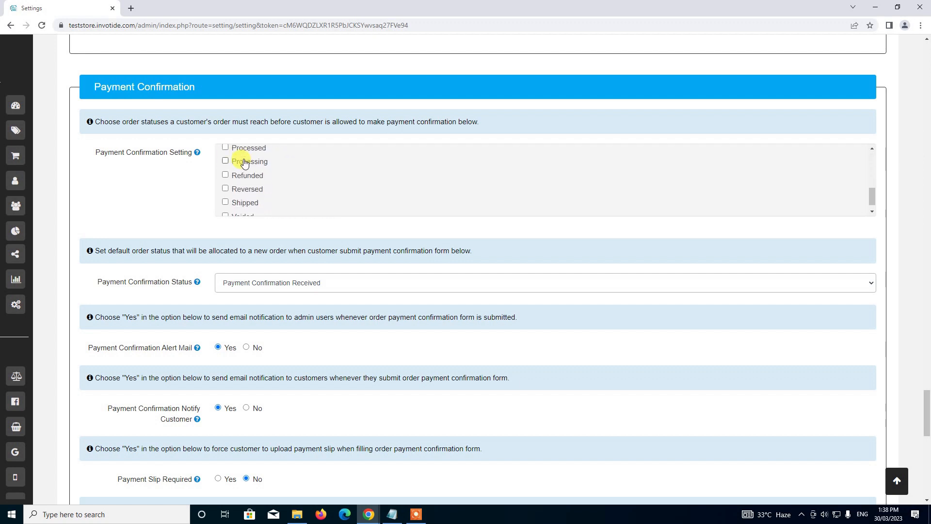
{"action": "scroll", "coordinate": [240, 176], "scroll_direction": "down", "scroll_amount": 1}
{"action": "scroll", "coordinate": [242, 177], "scroll_direction": "up", "scroll_amount": 3}
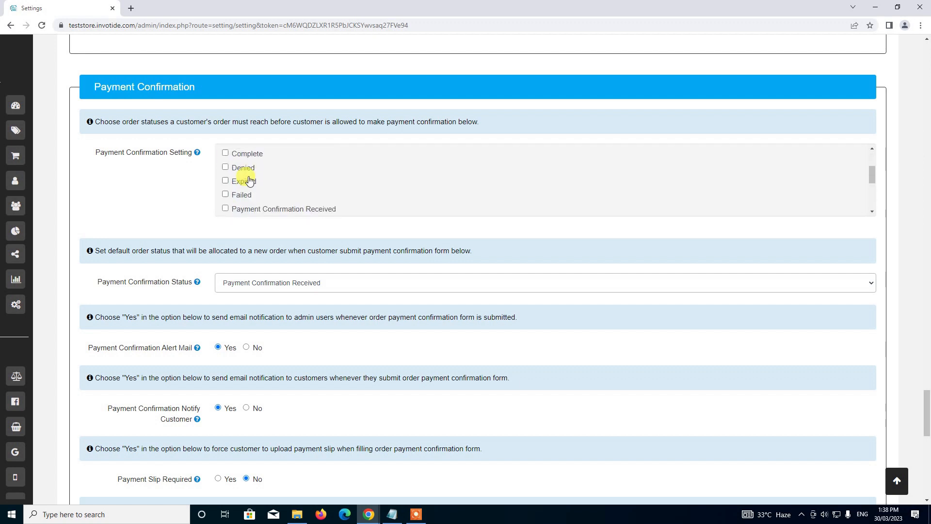
{"action": "scroll", "coordinate": [249, 180], "scroll_direction": "down", "scroll_amount": 3}
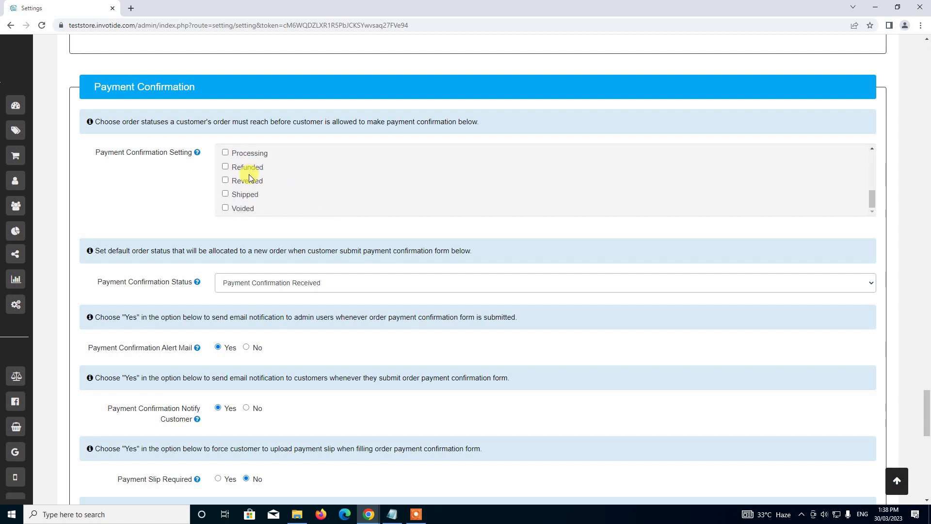
{"action": "scroll", "coordinate": [249, 173], "scroll_direction": "up", "scroll_amount": 5}
{"action": "scroll", "coordinate": [248, 174], "scroll_direction": "down", "scroll_amount": 3}
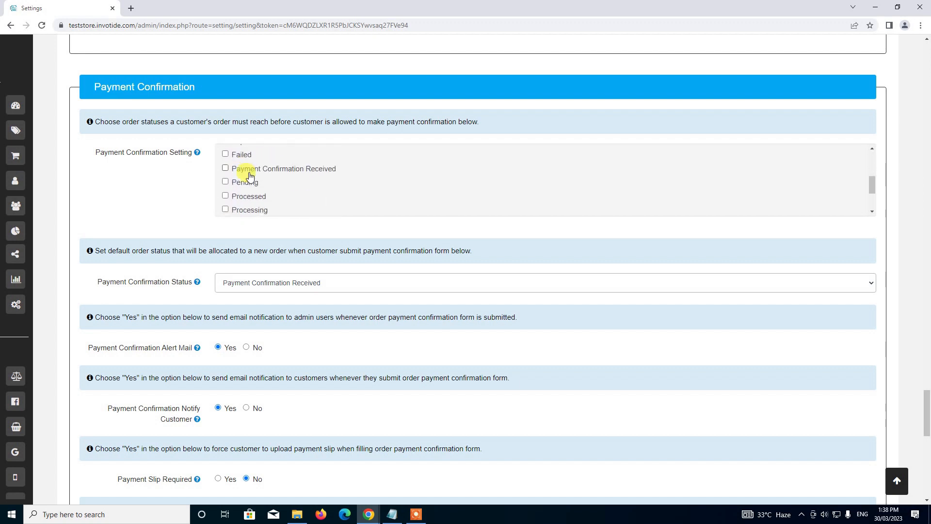
{"action": "scroll", "coordinate": [250, 176], "scroll_direction": "down", "scroll_amount": 2}
{"action": "scroll", "coordinate": [250, 175], "scroll_direction": "up", "scroll_amount": 2}
{"action": "left_click", "coordinate": [225, 182]}
Scroll back to the top and save the store settings.
{"action": "scroll", "coordinate": [233, 169], "scroll_direction": "down", "scroll_amount": 2}
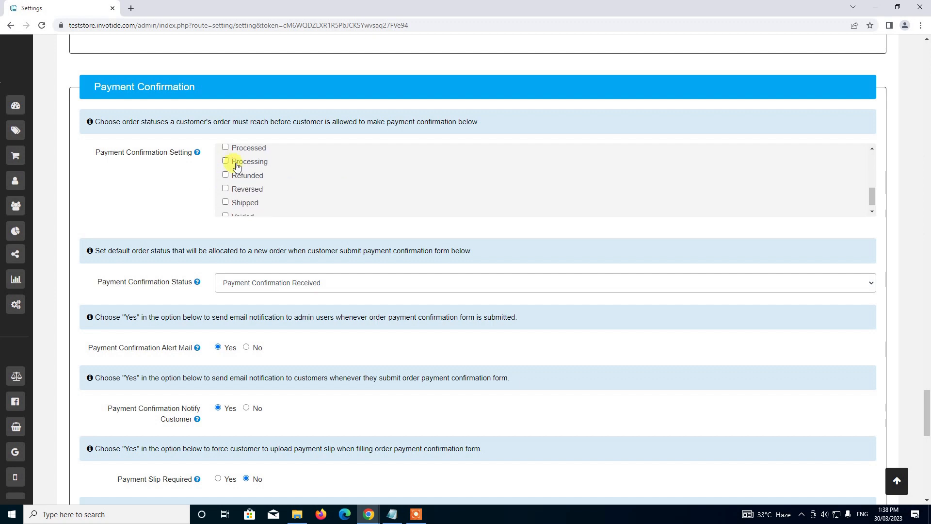
{"action": "scroll", "coordinate": [234, 166], "scroll_direction": "up", "scroll_amount": 5}
{"action": "scroll", "coordinate": [234, 167], "scroll_direction": "down", "scroll_amount": 3}
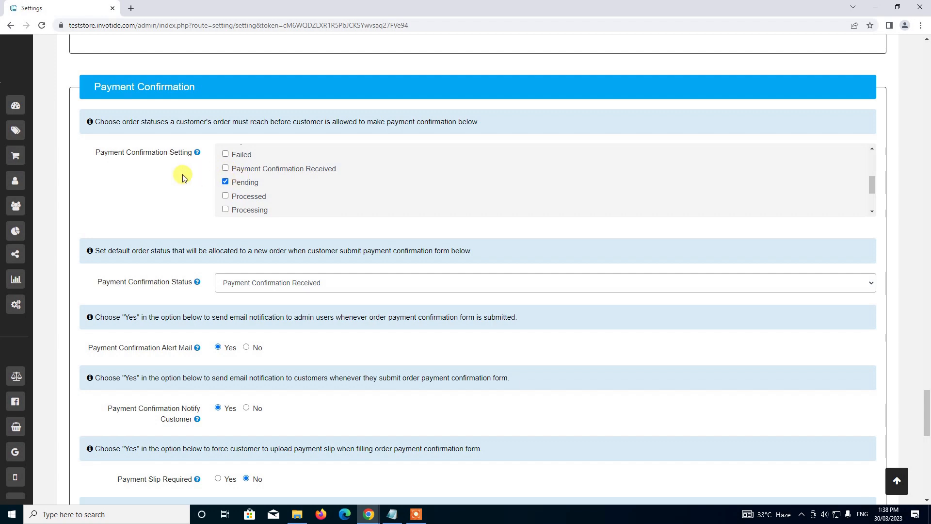
{"action": "scroll", "coordinate": [181, 176], "scroll_direction": "down", "scroll_amount": 3}
{"action": "scroll", "coordinate": [182, 174], "scroll_direction": "up", "scroll_amount": 1}
{"action": "scroll", "coordinate": [183, 174], "scroll_direction": "up", "scroll_amount": 20}
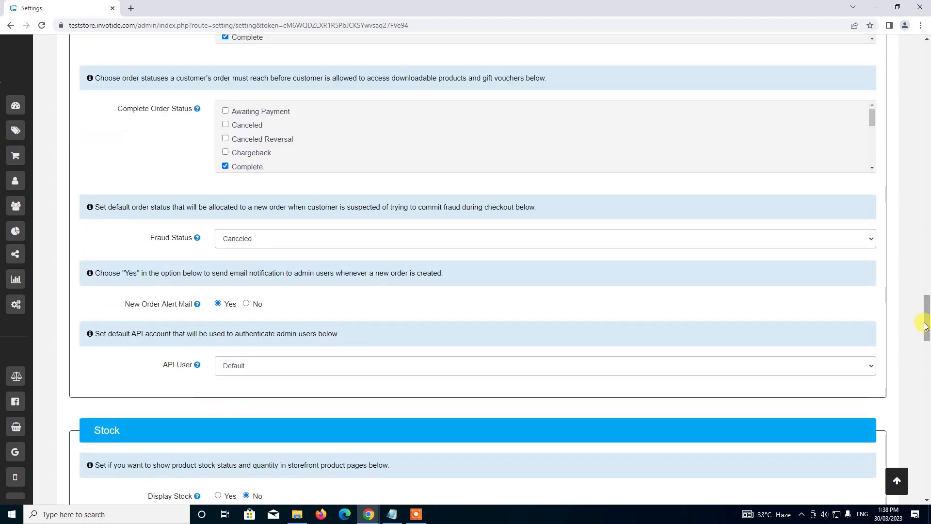
{"action": "left_click", "coordinate": [896, 480]}
{"action": "left_click", "coordinate": [809, 95]}
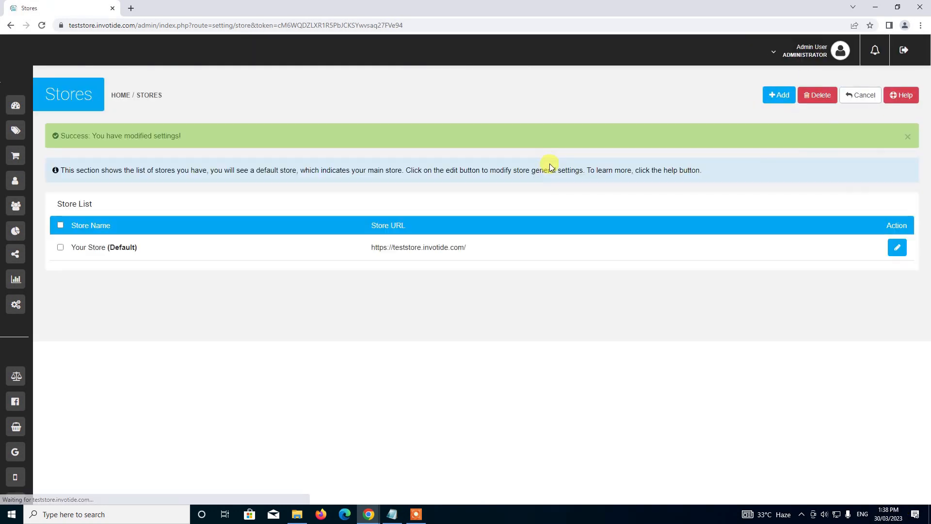
Recheck that Europe's Bank Transfer method keeps Awaiting Payment as its order status.
{"action": "mouse_move", "coordinate": [15, 169]}
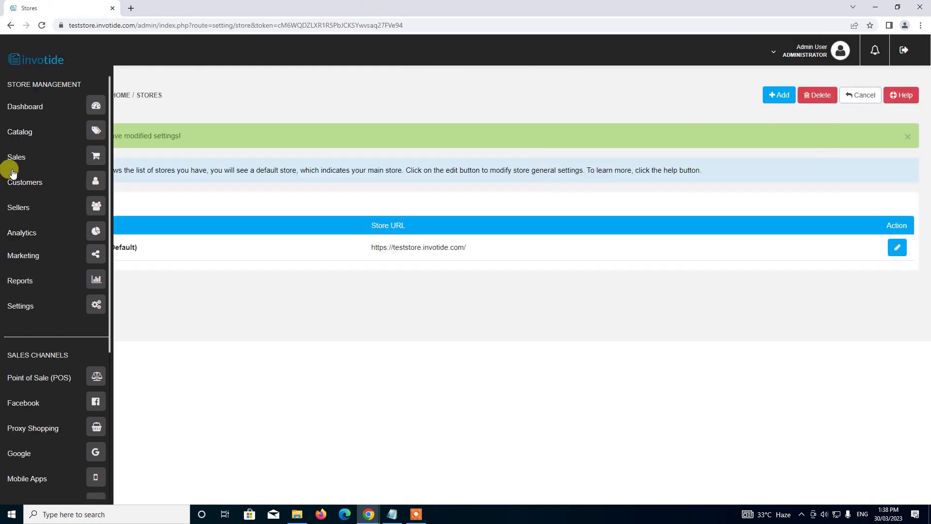
{"action": "left_click", "coordinate": [91, 304]}
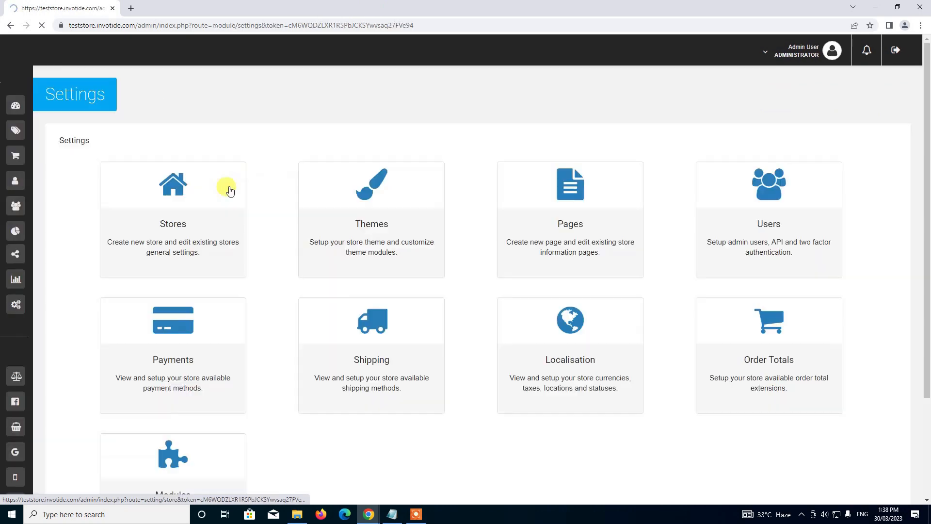
{"action": "scroll", "coordinate": [246, 179], "scroll_direction": "down", "scroll_amount": 1}
{"action": "scroll", "coordinate": [246, 179], "scroll_direction": "down", "scroll_amount": 2}
{"action": "left_click", "coordinate": [155, 188]}
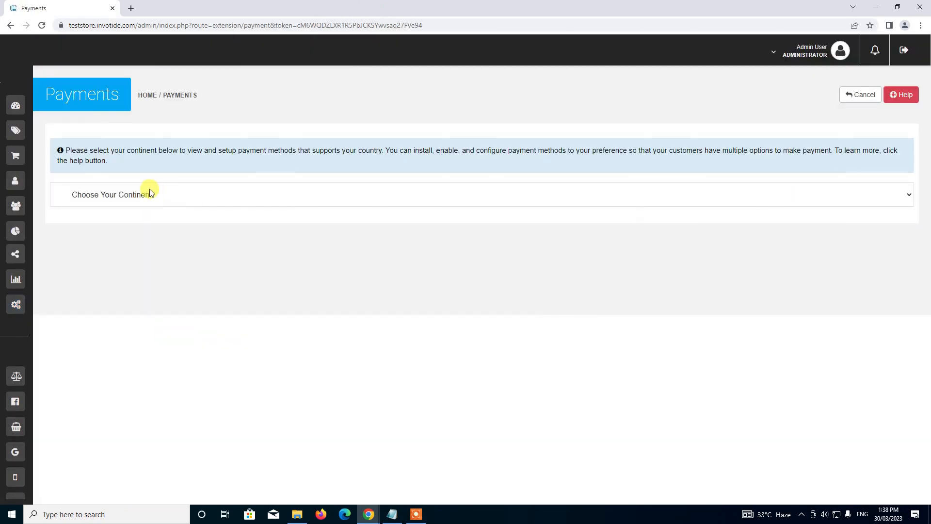
{"action": "left_click", "coordinate": [141, 197]}
{"action": "left_click", "coordinate": [121, 248]}
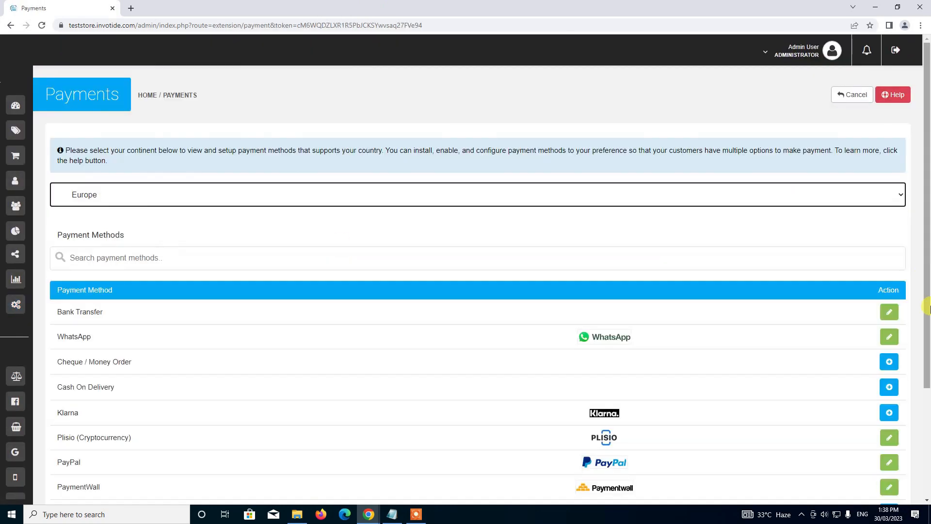
{"action": "left_click", "coordinate": [887, 311]}
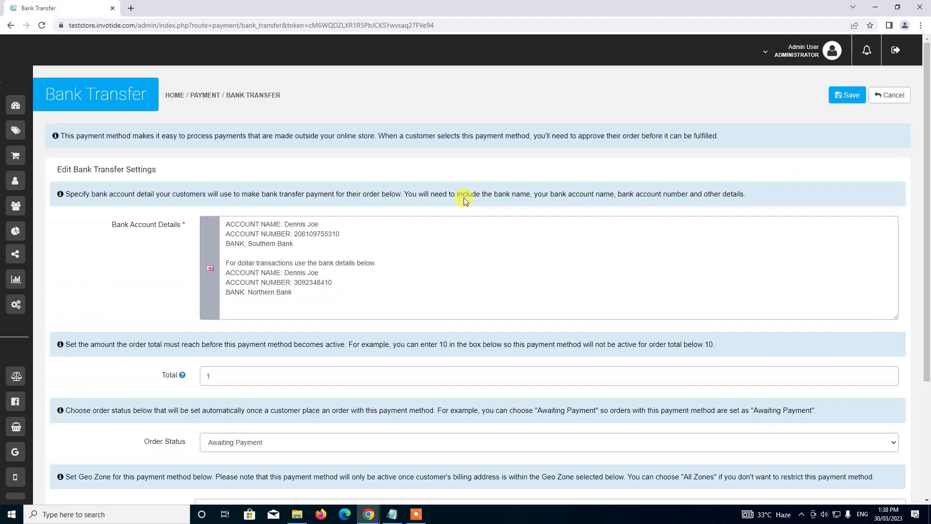
{"action": "scroll", "coordinate": [464, 201], "scroll_direction": "down", "scroll_amount": 3}
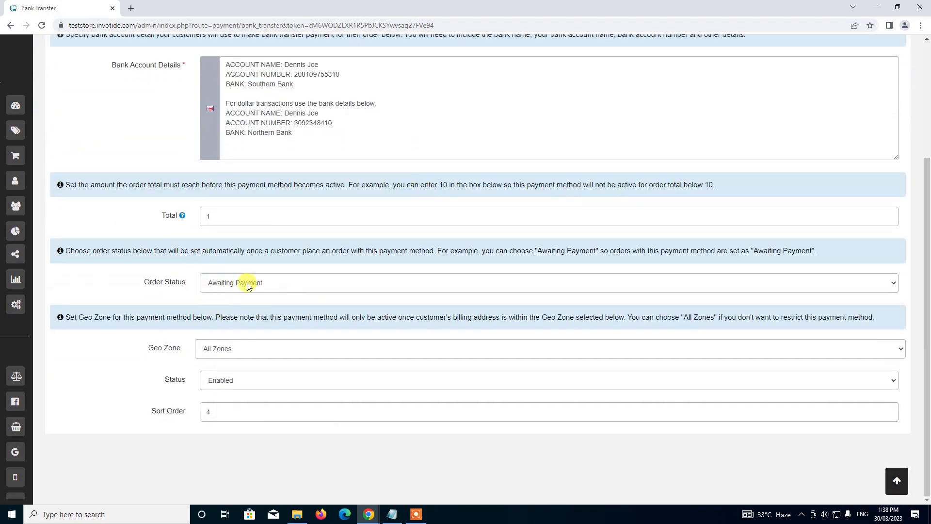
{"action": "left_click", "coordinate": [238, 288]}
{"action": "left_click", "coordinate": [236, 293]}
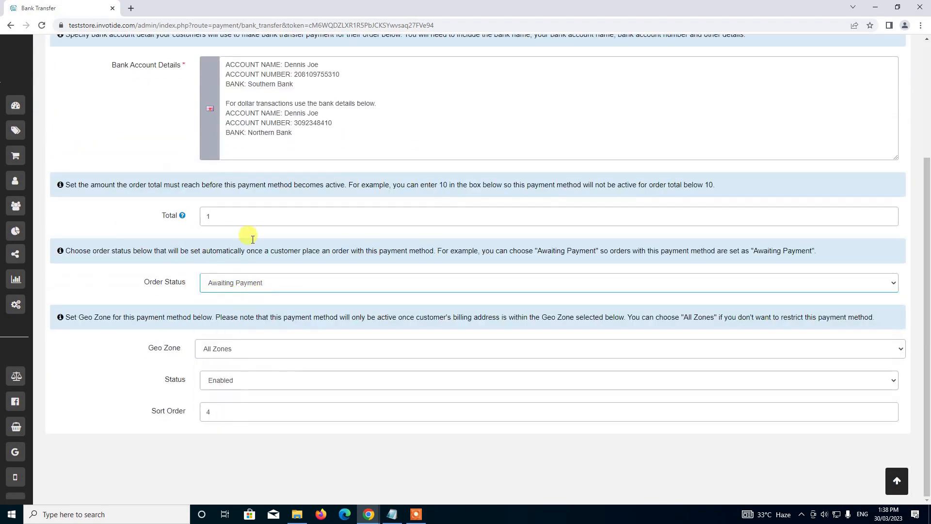
Open the default store from the Stores list and view its Options tab.
{"action": "left_click", "coordinate": [90, 308]}
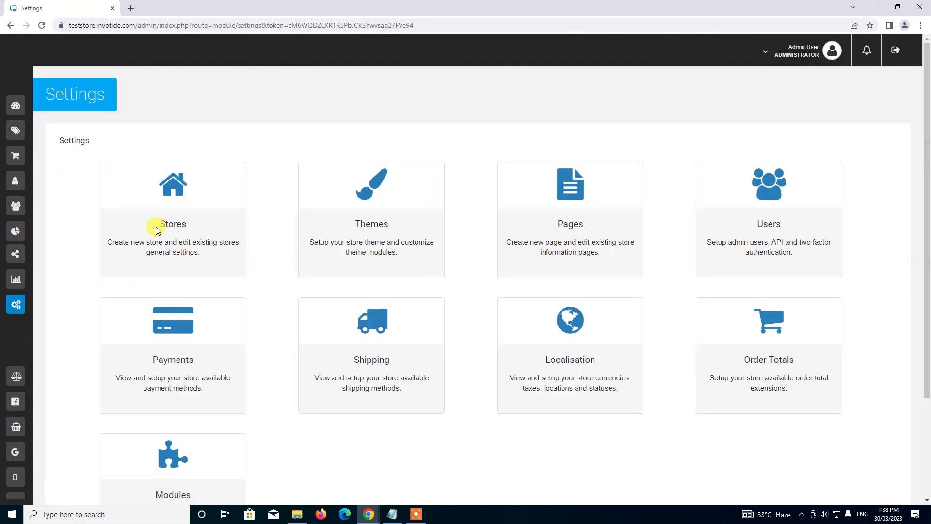
{"action": "left_click", "coordinate": [169, 200]}
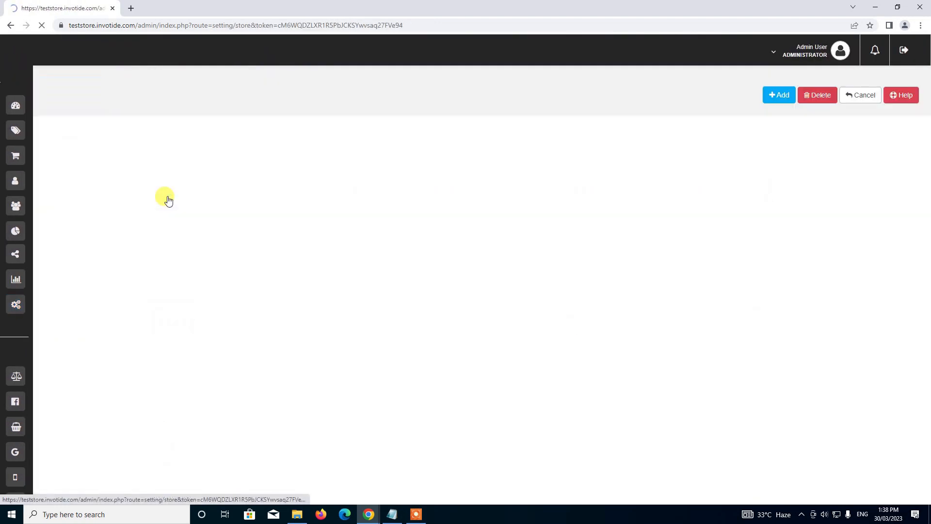
{"action": "left_click", "coordinate": [897, 213]}
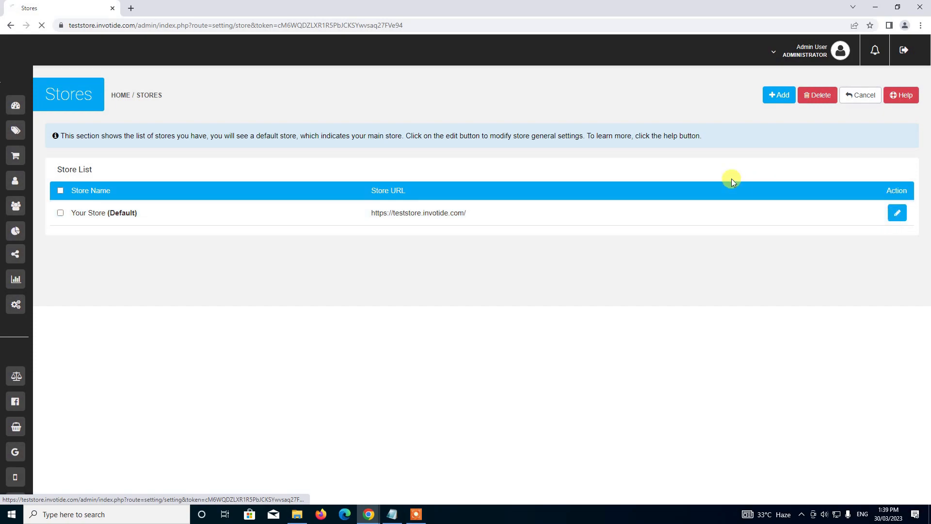
{"action": "left_click", "coordinate": [185, 192]}
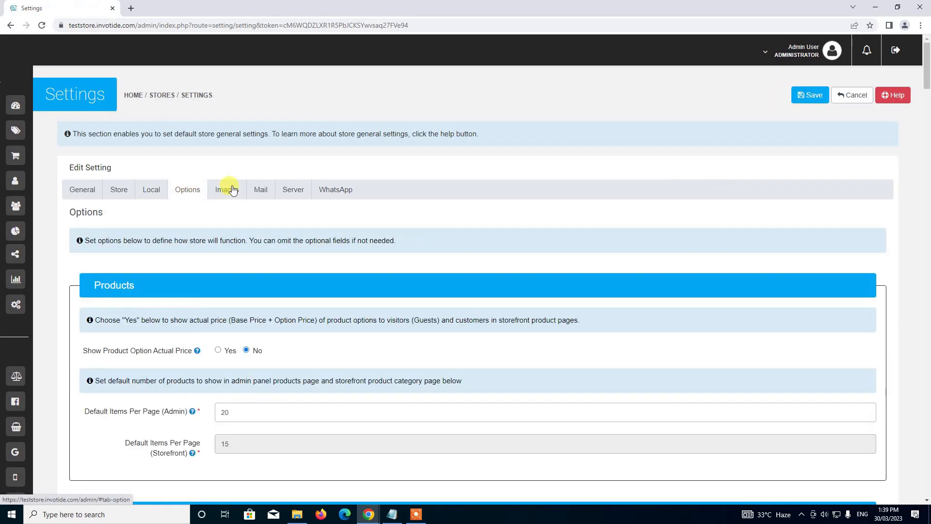
Verify Awaiting Payment is ticked with status Payment Confirmation Received, then save the store.
{"action": "left_click_drag", "start_coordinate": [926, 73], "coordinate": [924, 425]}
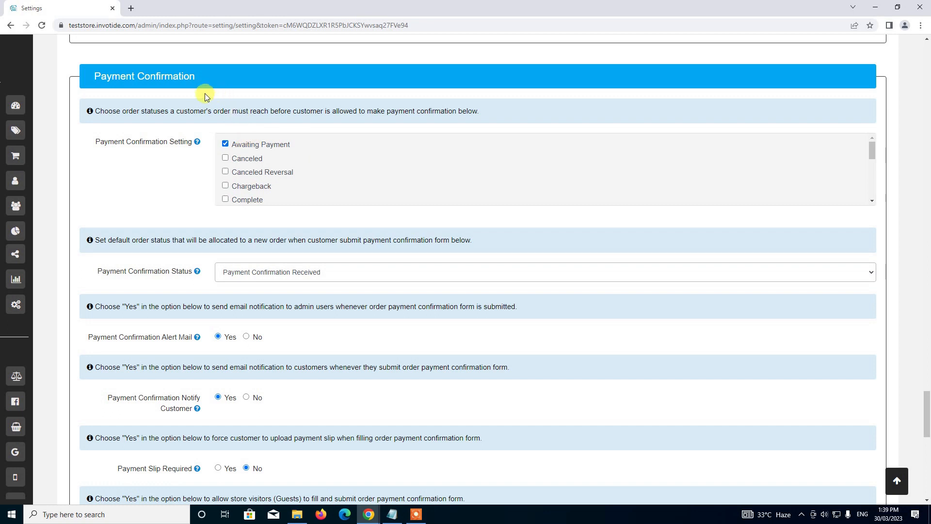
{"action": "scroll", "coordinate": [224, 95], "scroll_direction": "down", "scroll_amount": 1}
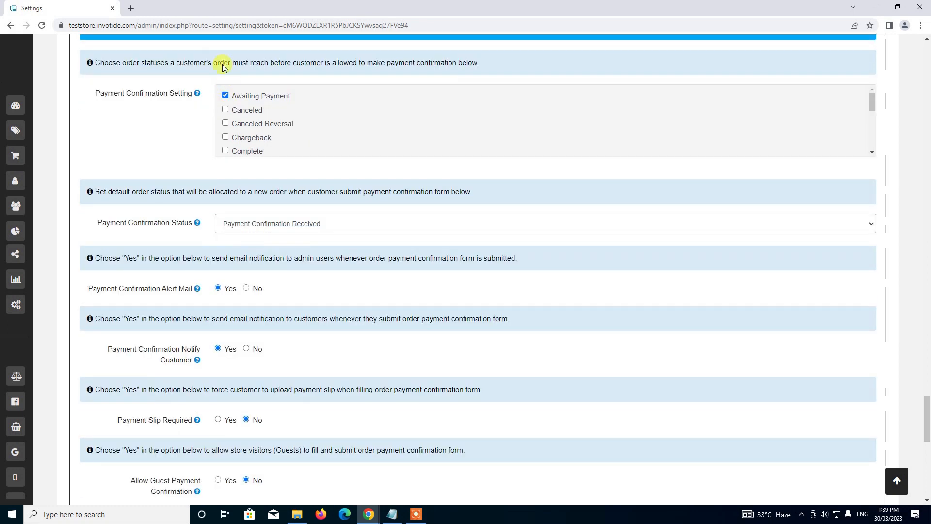
{"action": "mouse_move", "coordinate": [186, 93]}
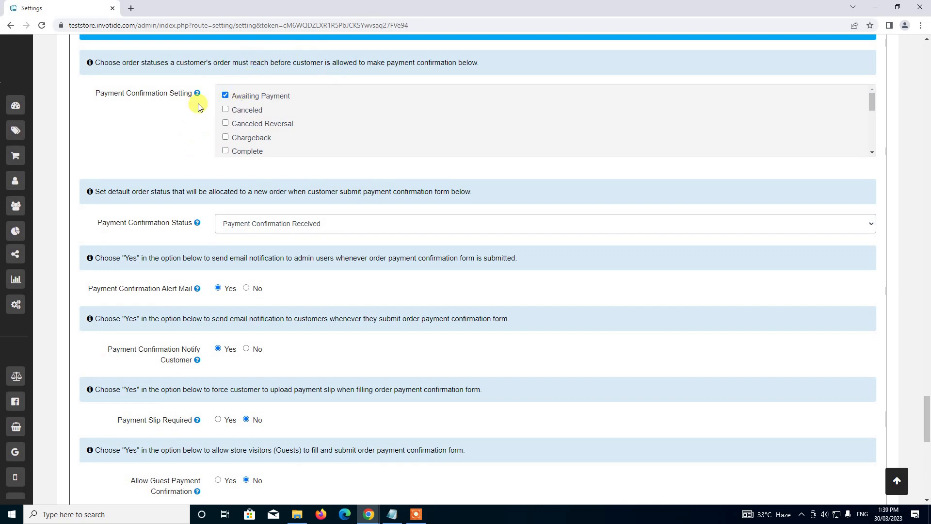
{"action": "scroll", "coordinate": [199, 101], "scroll_direction": "down", "scroll_amount": 1}
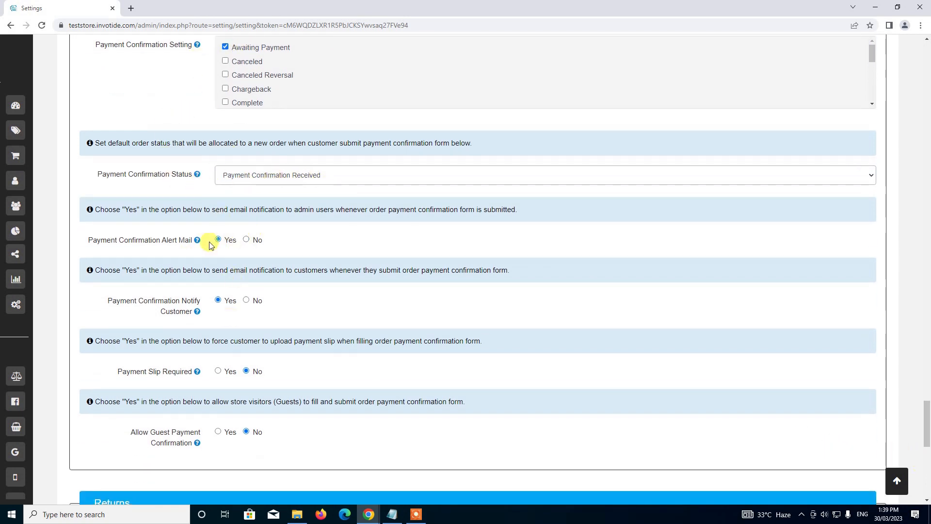
{"action": "left_click", "coordinate": [896, 480]}
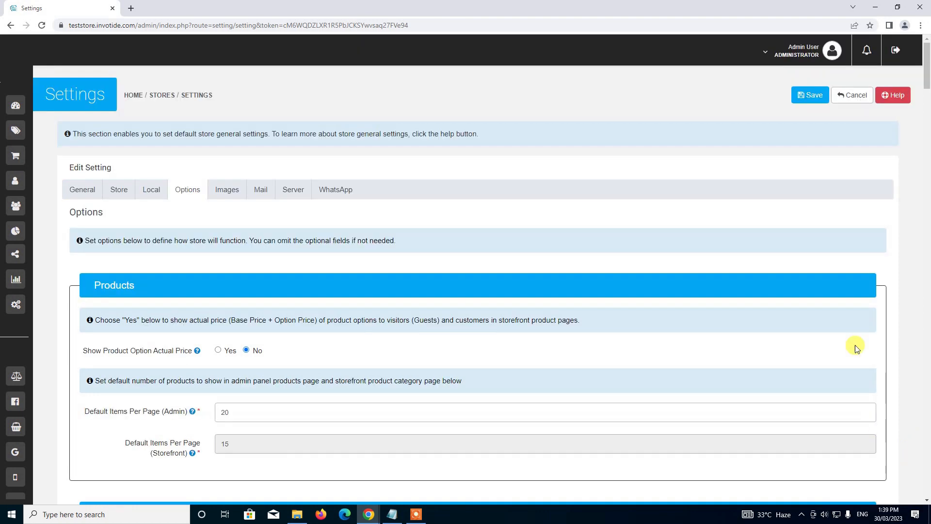
{"action": "left_click", "coordinate": [809, 96]}
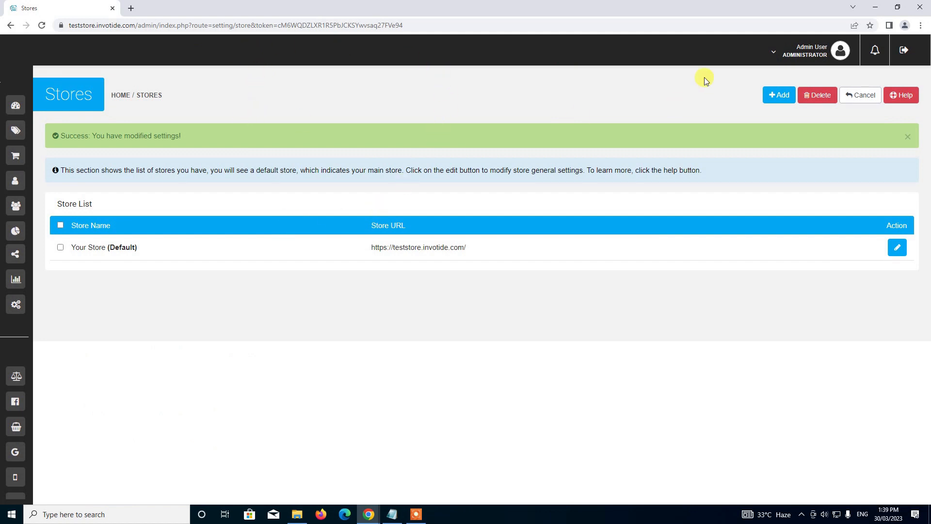
Open the storefront from the admin menu and add the Shoe to the cart via quick view.
{"action": "left_click", "coordinate": [776, 54]}
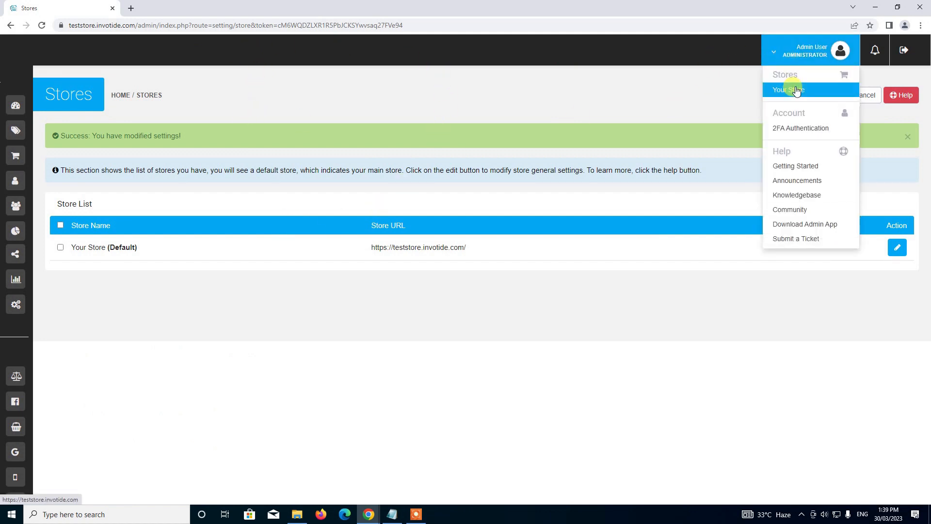
{"action": "left_click", "coordinate": [796, 90]}
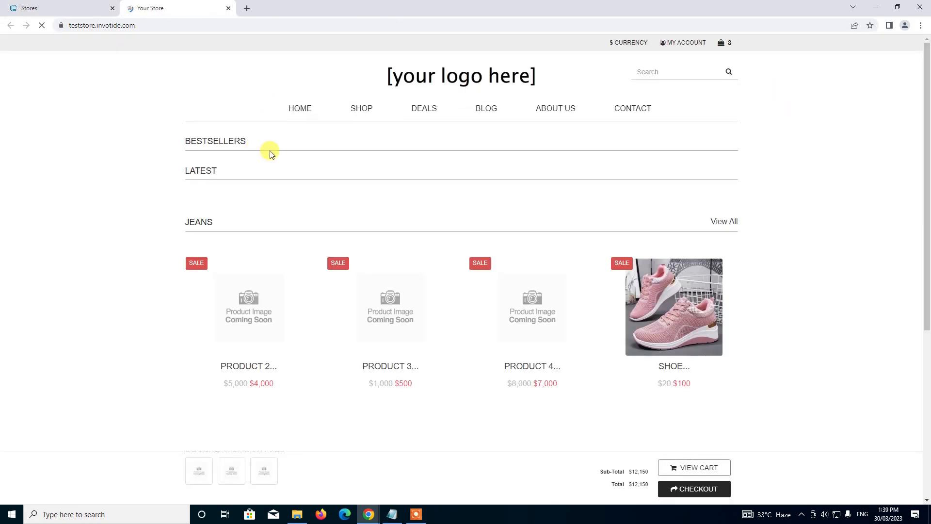
{"action": "scroll", "coordinate": [269, 150], "scroll_direction": "down", "scroll_amount": 2}
{"action": "scroll", "coordinate": [268, 148], "scroll_direction": "up", "scroll_amount": 1}
{"action": "scroll", "coordinate": [262, 141], "scroll_direction": "down", "scroll_amount": 1}
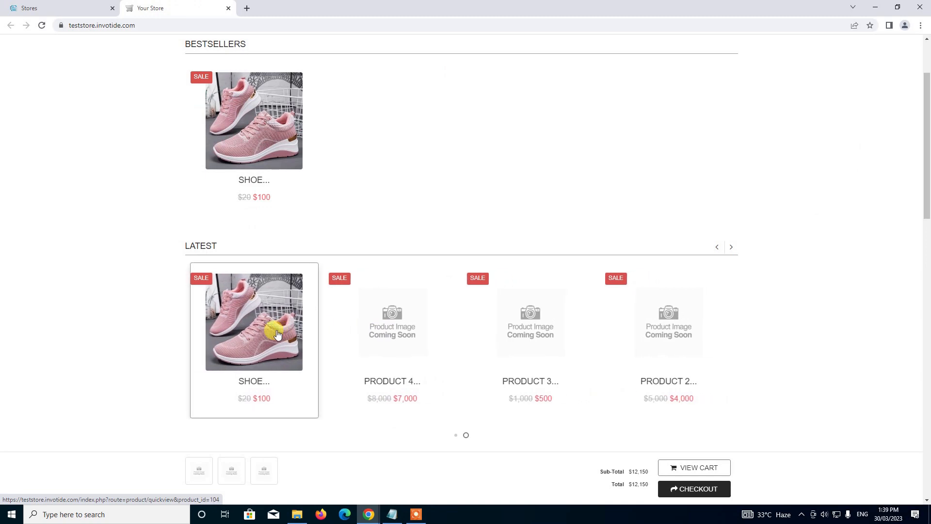
{"action": "left_click", "coordinate": [211, 287]}
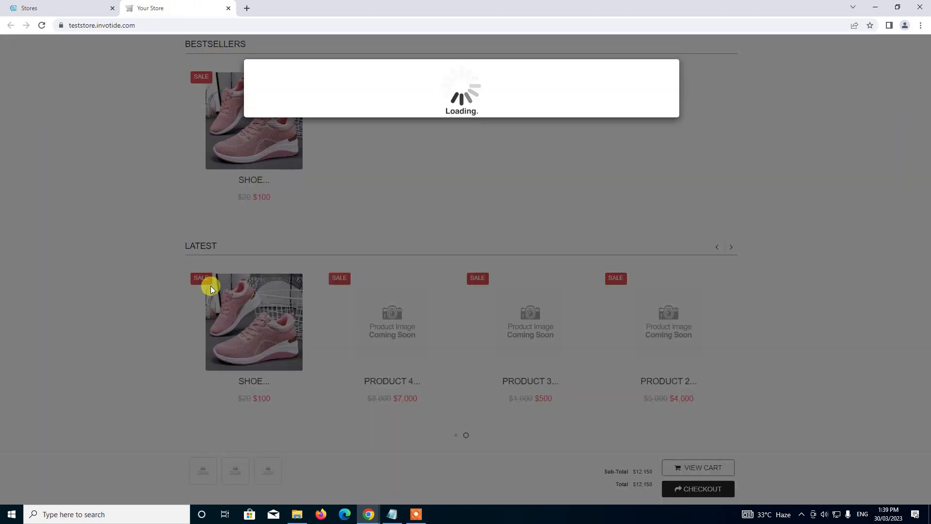
{"action": "left_click", "coordinate": [565, 284]}
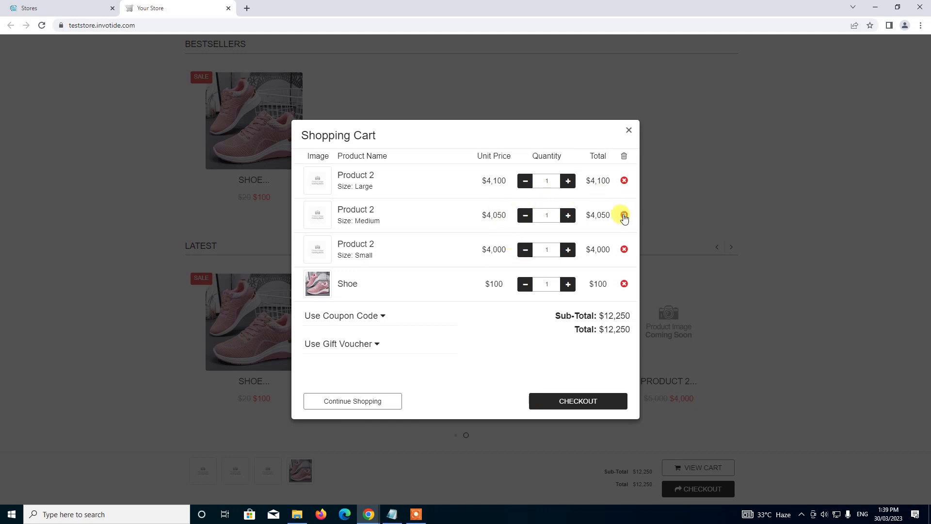
Remove the Medium, Large and Small Product 2 items, then check out as a returning customer.
{"action": "left_click", "coordinate": [624, 215]}
{"action": "left_click", "coordinate": [624, 197]}
{"action": "left_click", "coordinate": [624, 214]}
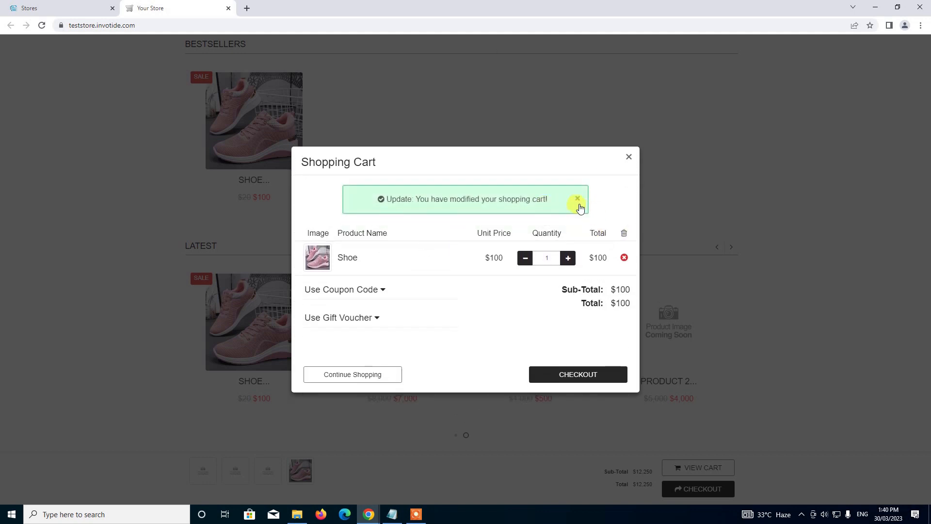
{"action": "left_click", "coordinate": [578, 199]}
{"action": "left_click", "coordinate": [562, 348]}
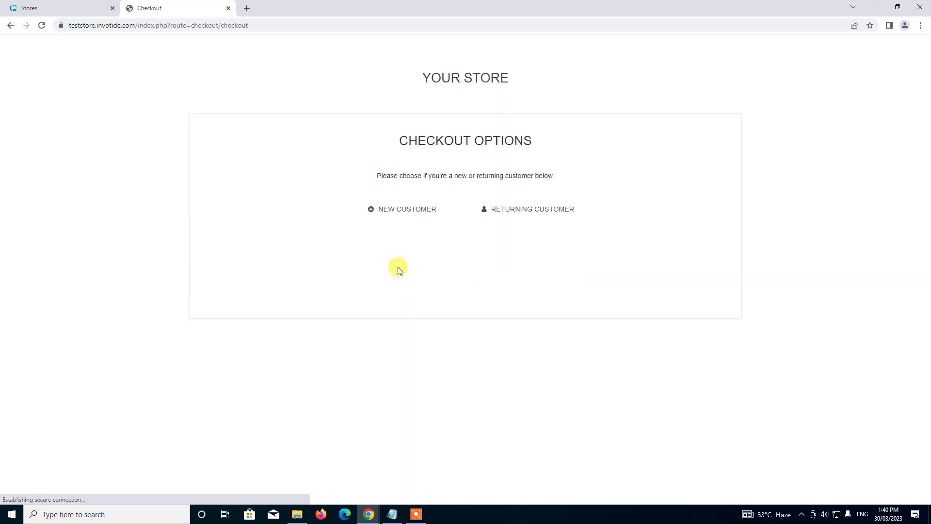
{"action": "left_click", "coordinate": [499, 216]}
Log in with the account e-mail and password, fixing the e-mail typo first.
{"action": "left_click", "coordinate": [456, 269]}
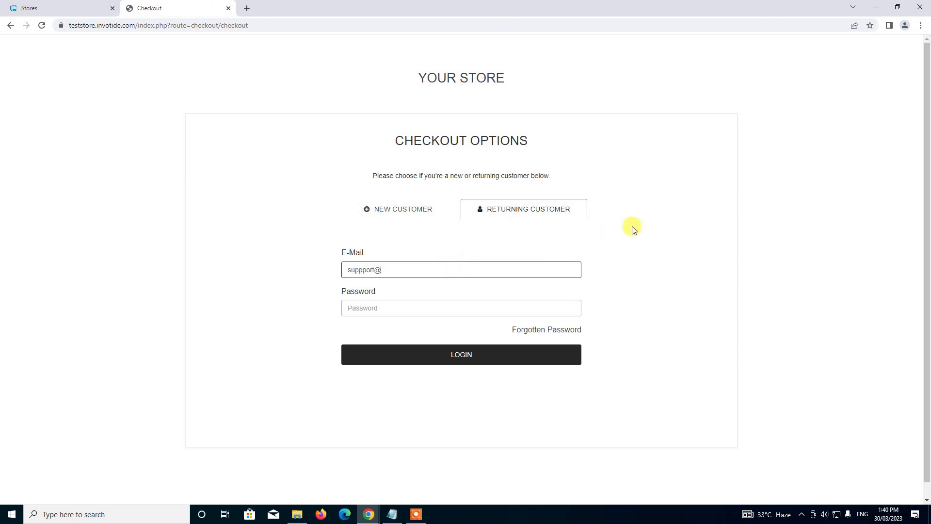
{"action": "key", "text": "Tab"}
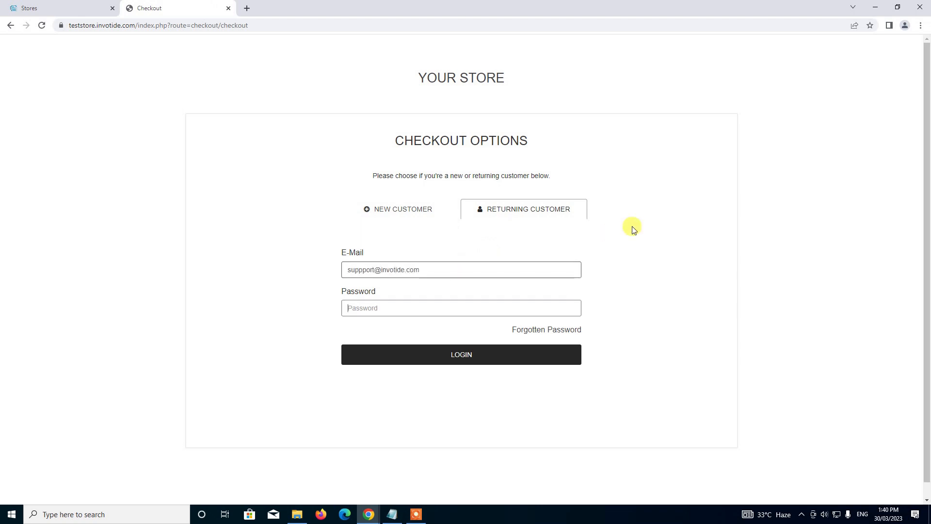
{"action": "type", "text": "••••••"}
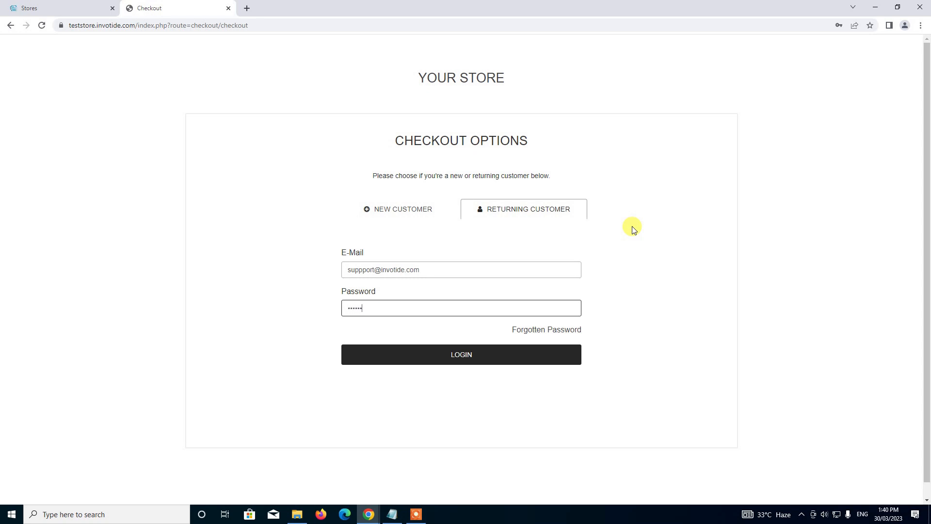
{"action": "type", "text": "••"}
{"action": "left_click", "coordinate": [362, 269]}
{"action": "key", "text": "BackSpace"}
{"action": "left_click", "coordinate": [689, 310]}
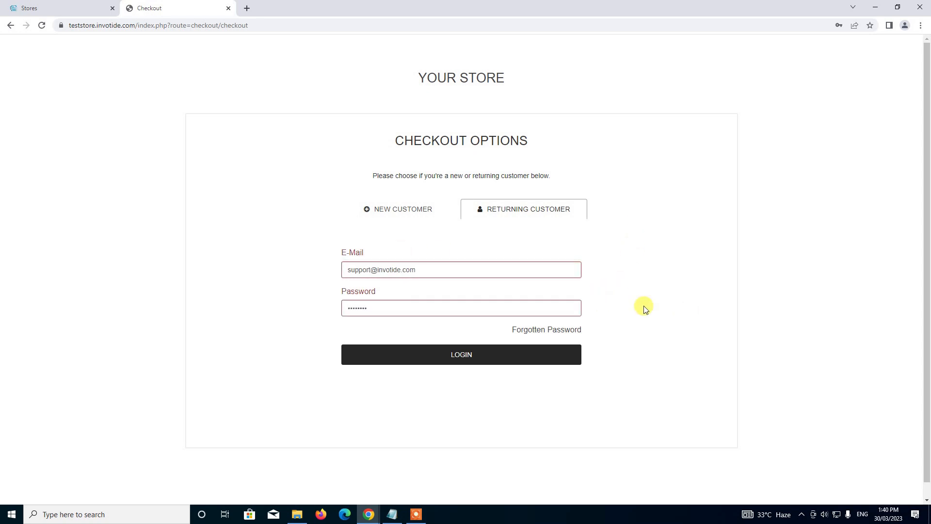
{"action": "left_click", "coordinate": [497, 354]}
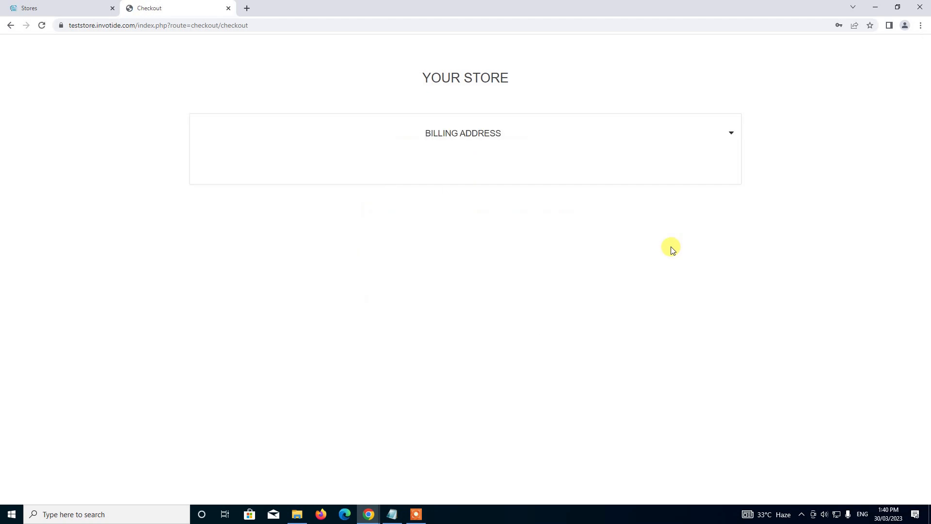
Accept the addresses and Location 1 shipping, then select Bank Transfer as the payment method.
{"action": "left_click", "coordinate": [452, 278]}
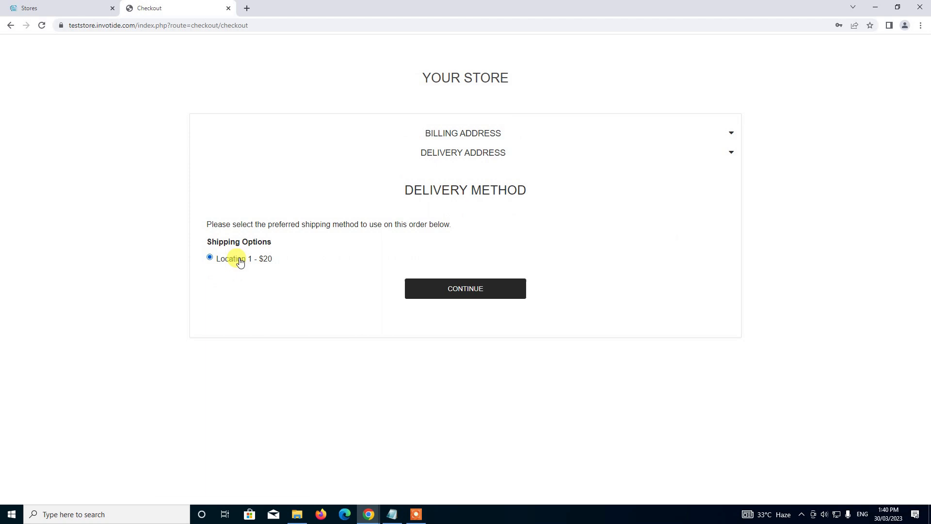
{"action": "left_click", "coordinate": [463, 286]}
{"action": "scroll", "coordinate": [489, 264], "scroll_direction": "down", "scroll_amount": 1}
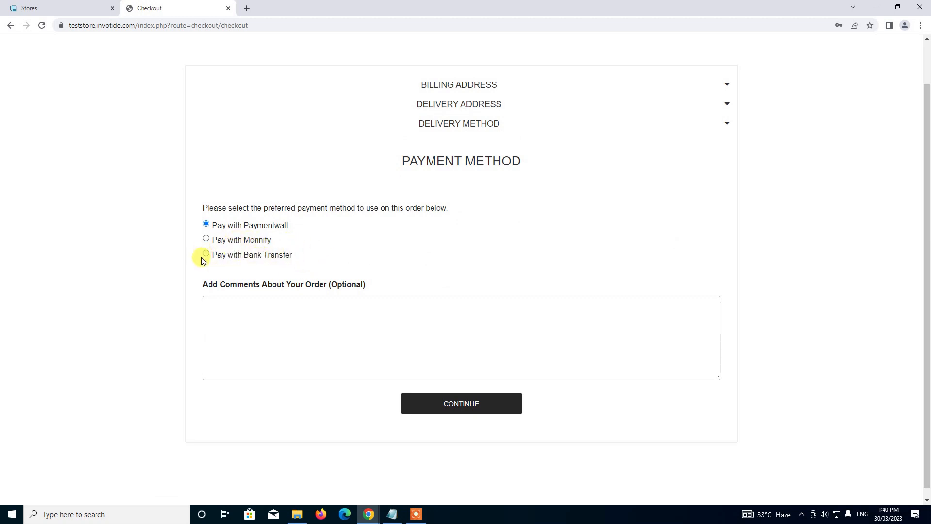
{"action": "left_click", "coordinate": [216, 258]}
{"action": "scroll", "coordinate": [380, 254], "scroll_direction": "down", "scroll_amount": 1}
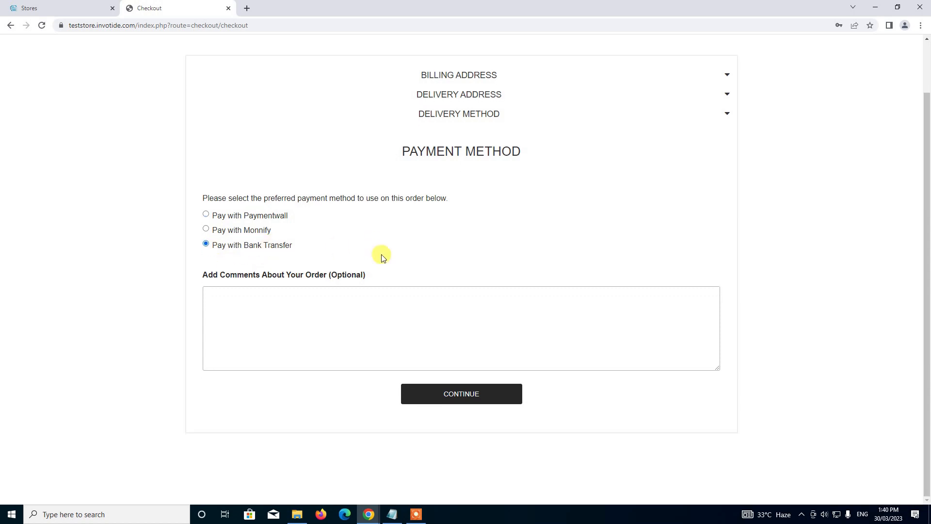
{"action": "left_click", "coordinate": [449, 393]}
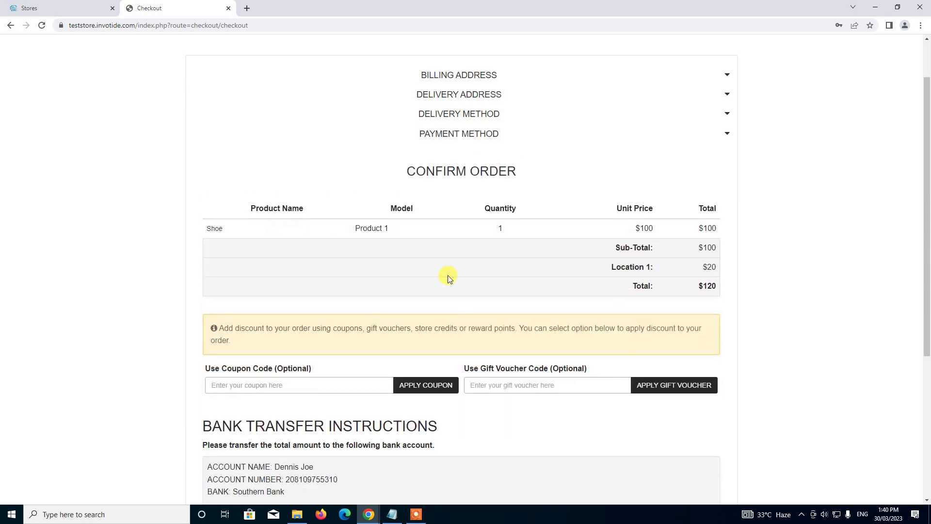
Confirm the $120 Shoe order and continue to the Payment Confirmation page.
{"action": "scroll", "coordinate": [442, 190], "scroll_direction": "down", "scroll_amount": 5}
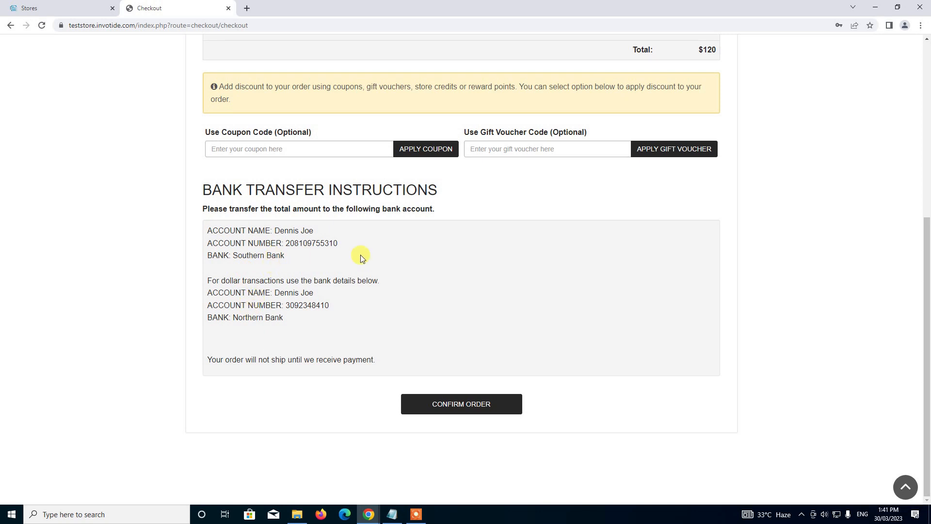
{"action": "left_click", "coordinate": [462, 407]}
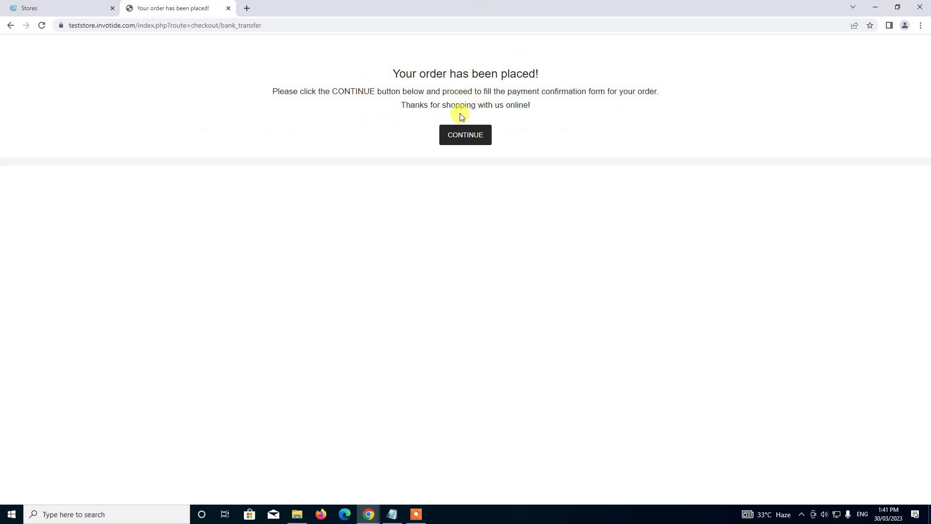
{"action": "left_click", "coordinate": [467, 141]}
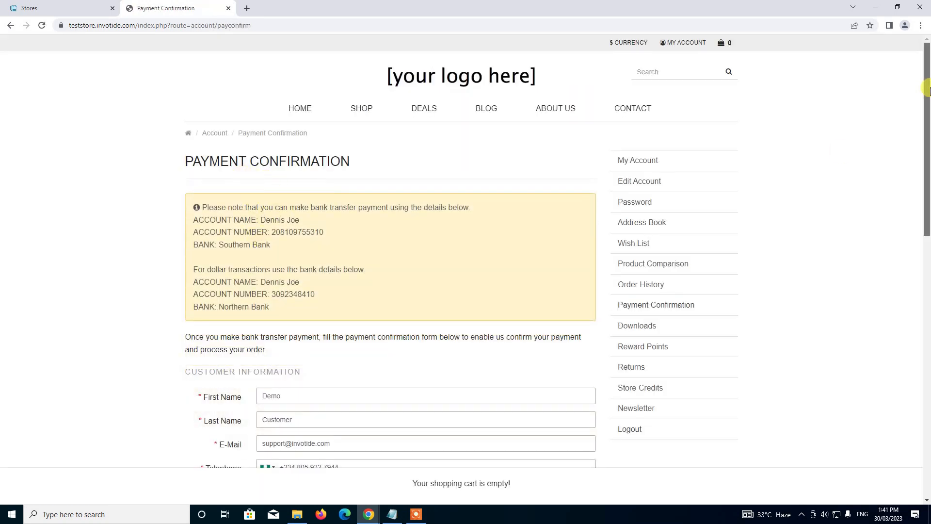
Fill in the depositor's name and set the transfer date to 30 March 2023.
{"action": "left_click_drag", "start_coordinate": [926, 85], "coordinate": [927, 140]}
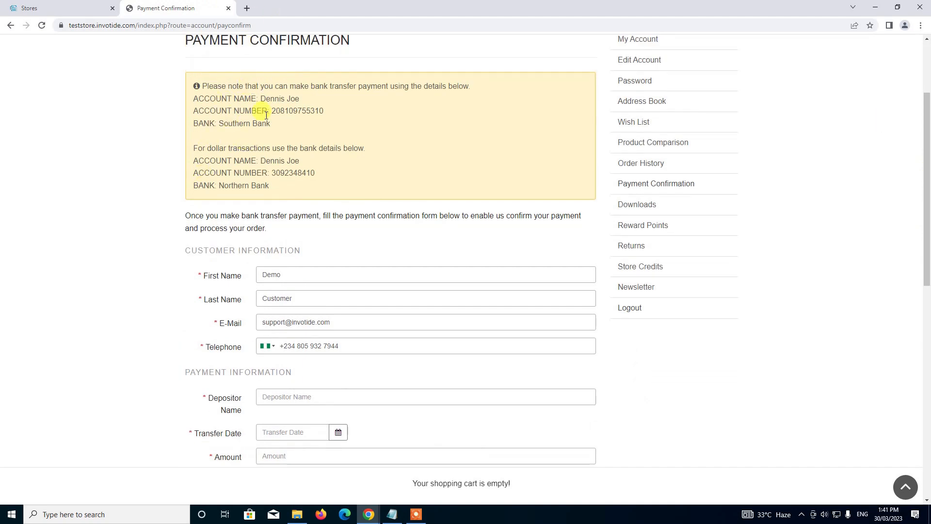
{"action": "scroll", "coordinate": [257, 260], "scroll_direction": "down", "scroll_amount": 3}
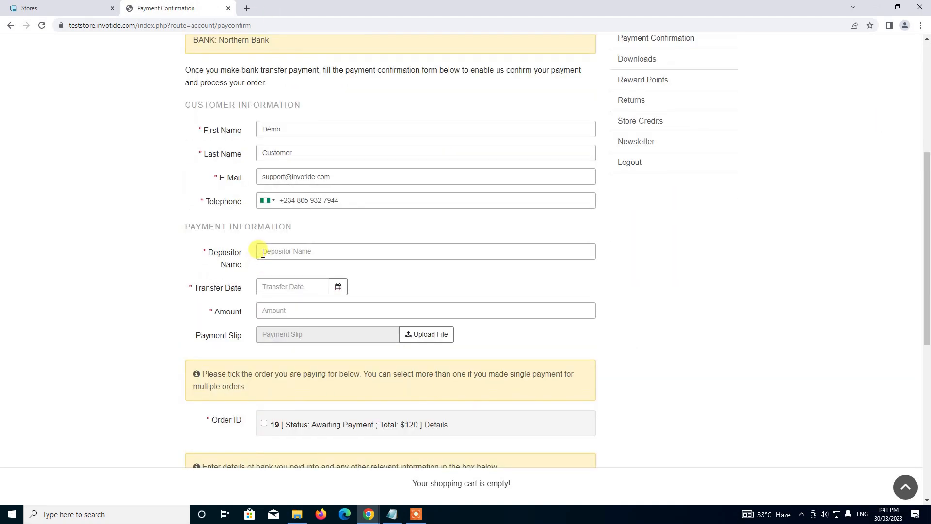
{"action": "left_click", "coordinate": [262, 252]}
{"action": "type", "text": "Te"}
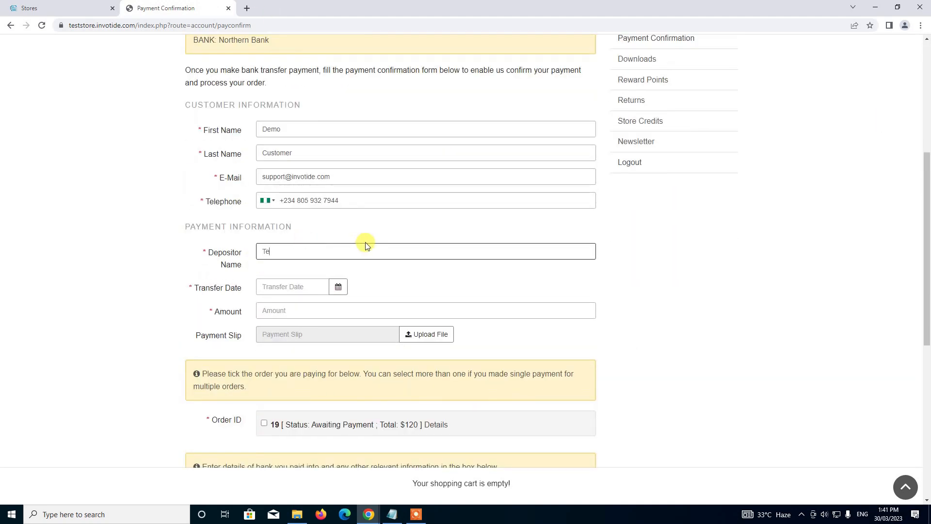
{"action": "type", "text": "st User"}
{"action": "left_click", "coordinate": [343, 293]}
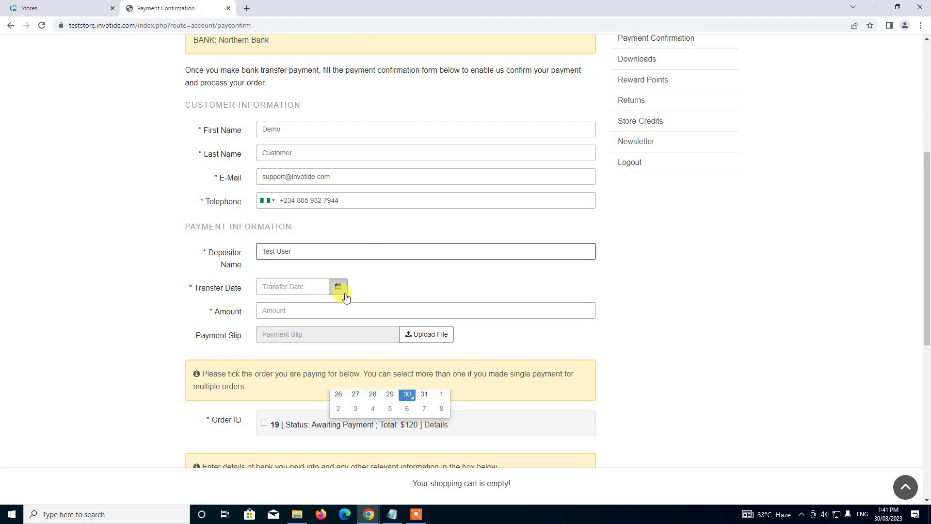
{"action": "left_click", "coordinate": [408, 393]}
Enter 120 as the transferred amount.
{"action": "left_click", "coordinate": [303, 316]}
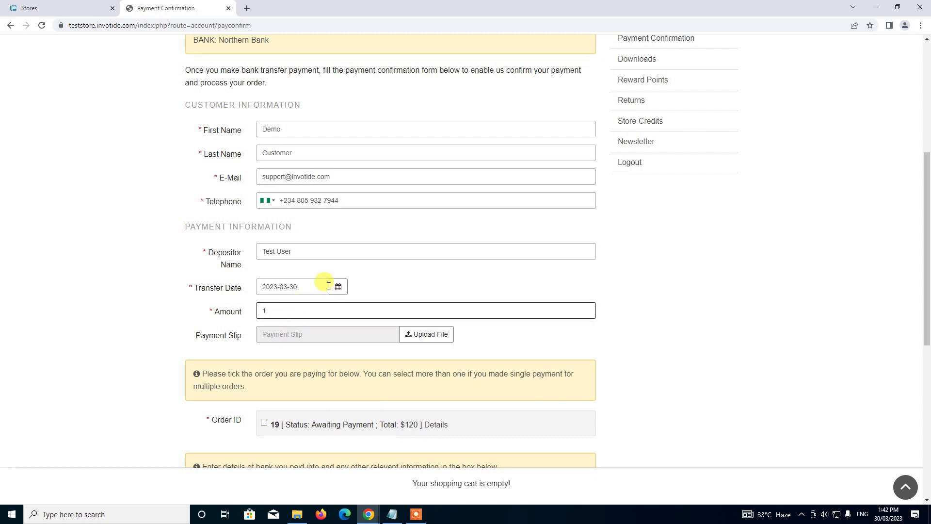
{"action": "type", "text": "20"}
{"action": "scroll", "coordinate": [291, 259], "scroll_direction": "down", "scroll_amount": 3}
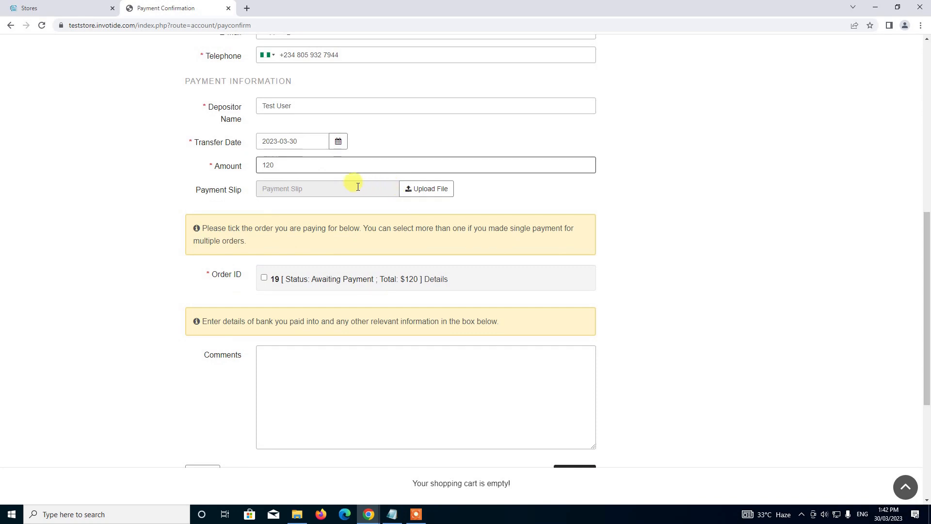
{"action": "scroll", "coordinate": [272, 160], "scroll_direction": "down", "scroll_amount": 1}
{"action": "scroll", "coordinate": [243, 160], "scroll_direction": "down", "scroll_amount": 2}
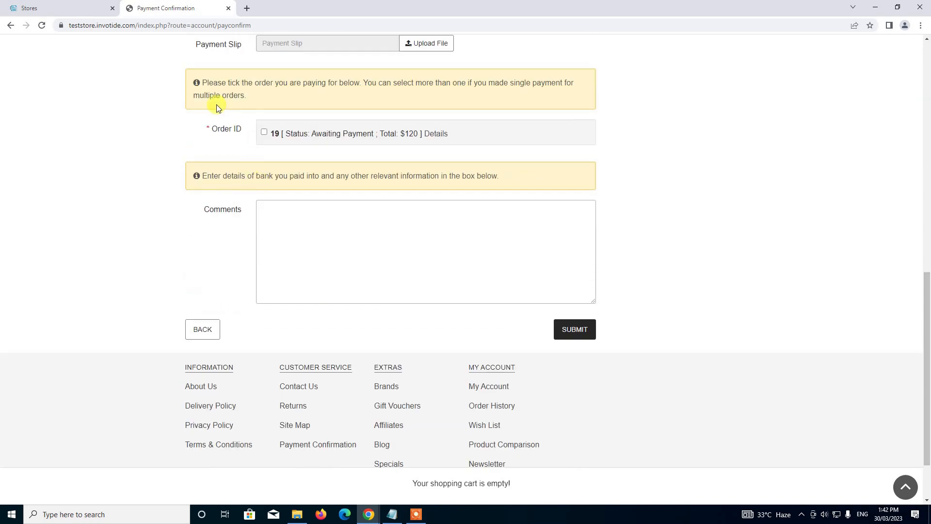
{"action": "scroll", "coordinate": [238, 126], "scroll_direction": "down", "scroll_amount": 1}
{"action": "scroll", "coordinate": [248, 189], "scroll_direction": "up", "scroll_amount": 2}
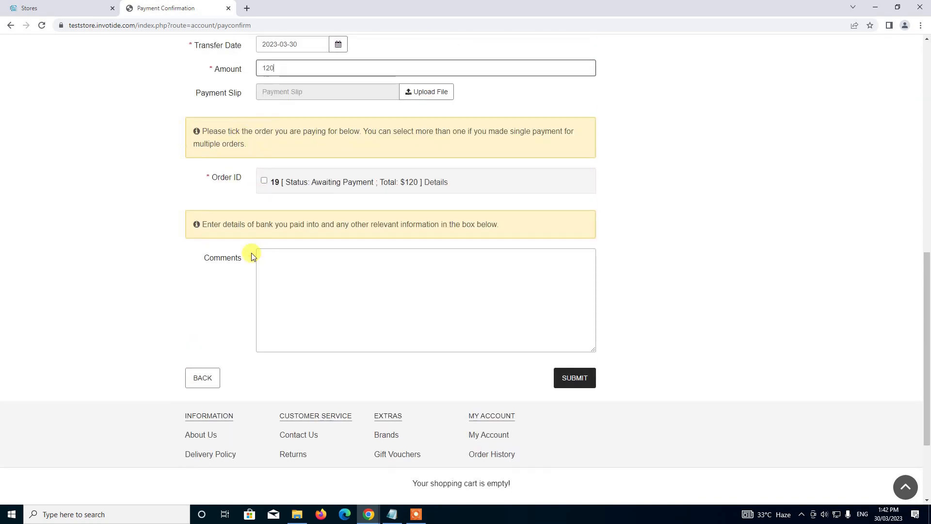
Tick order 19, comment that the amount went into the Southern Bank account, and submit.
{"action": "left_click", "coordinate": [264, 181]}
{"action": "left_click", "coordinate": [294, 281]}
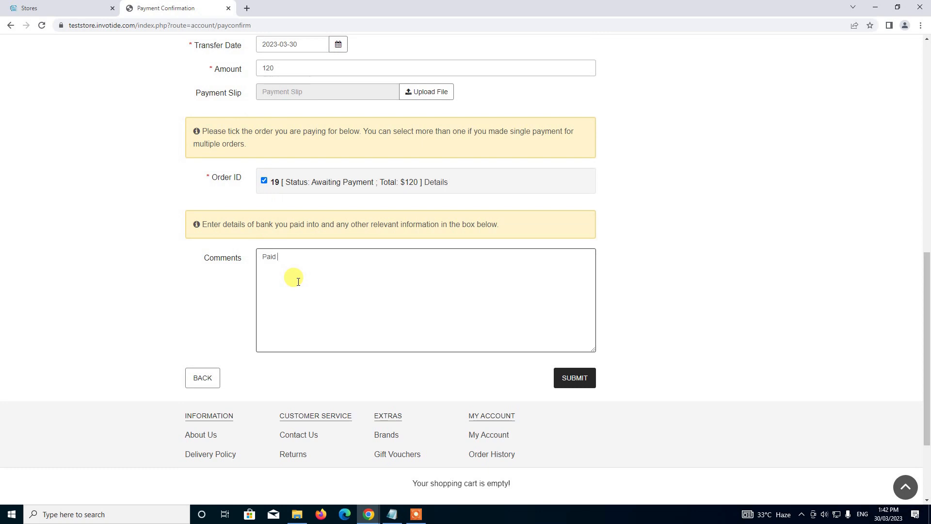
{"action": "type", "text": "to"}
{"action": "type", "text": "amount into "}
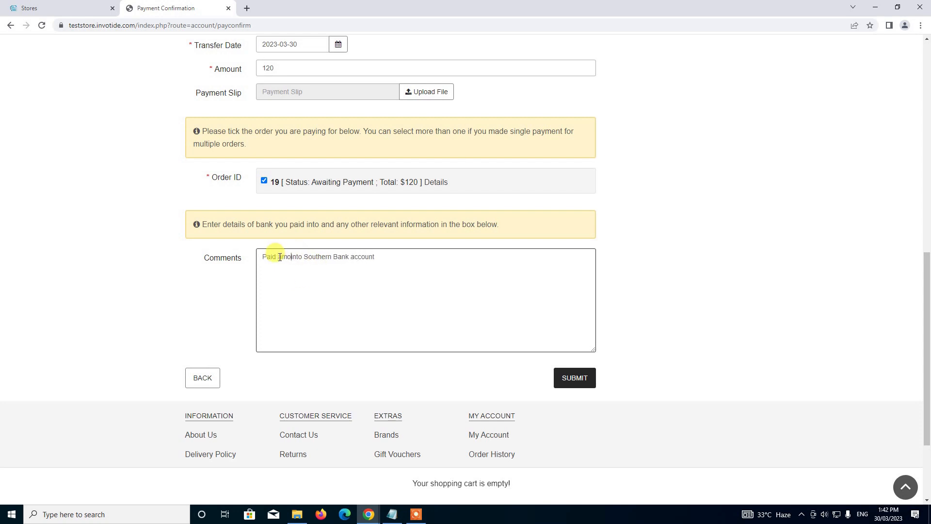
{"action": "type", "text": "your"}
{"action": "left_click", "coordinate": [408, 251]}
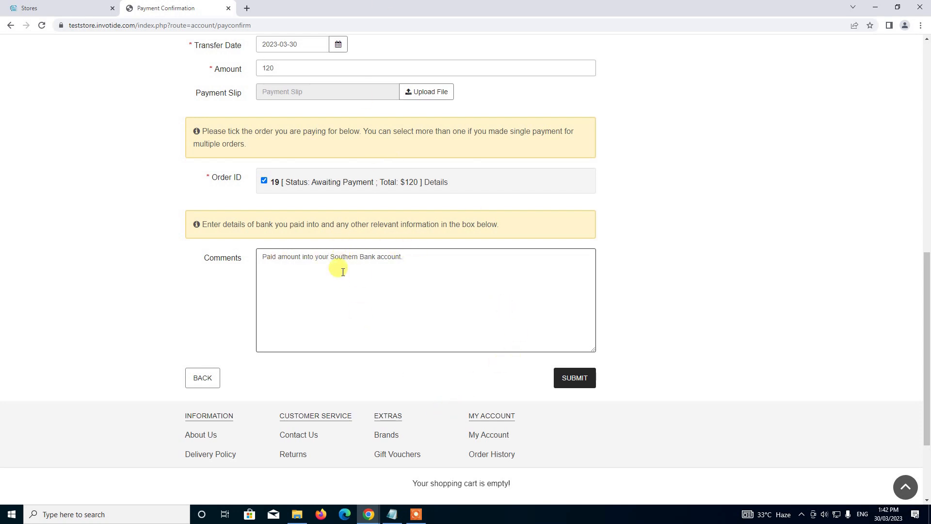
{"action": "left_click", "coordinate": [589, 378]}
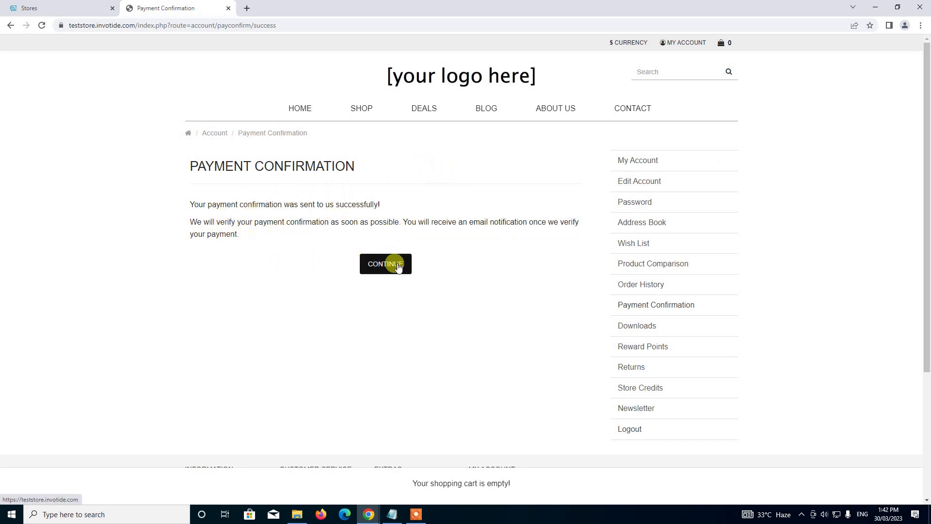
{"action": "left_click", "coordinate": [377, 268]}
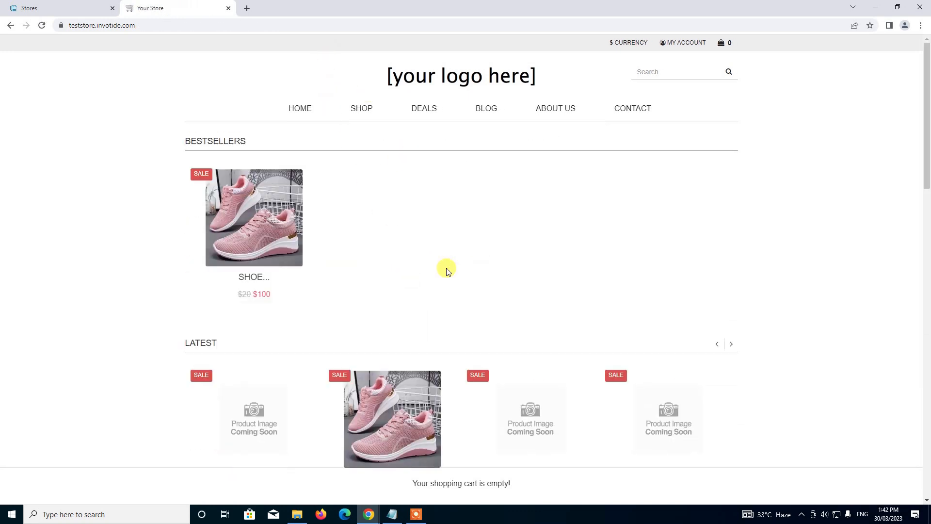
Switch back to the store admin tab and go to Sales.
{"action": "left_click", "coordinate": [75, 10]}
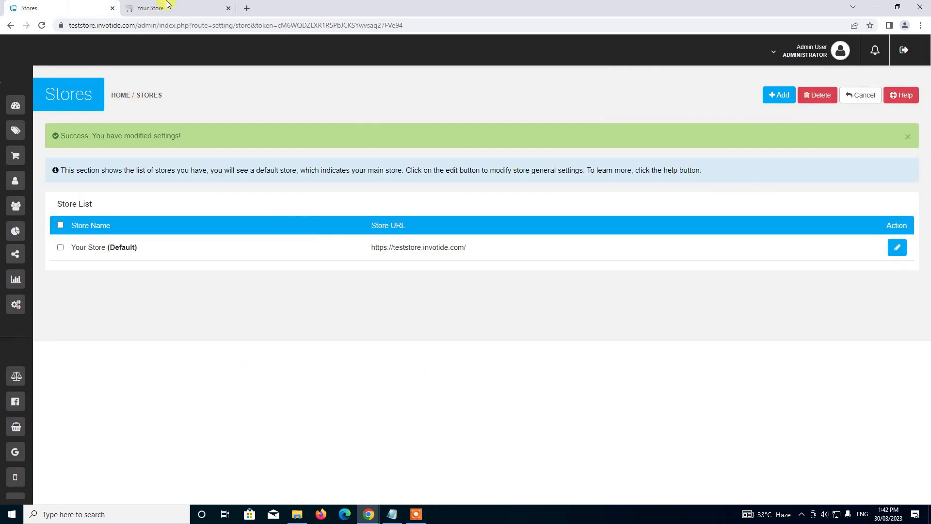
{"action": "mouse_move", "coordinate": [29, 99]}
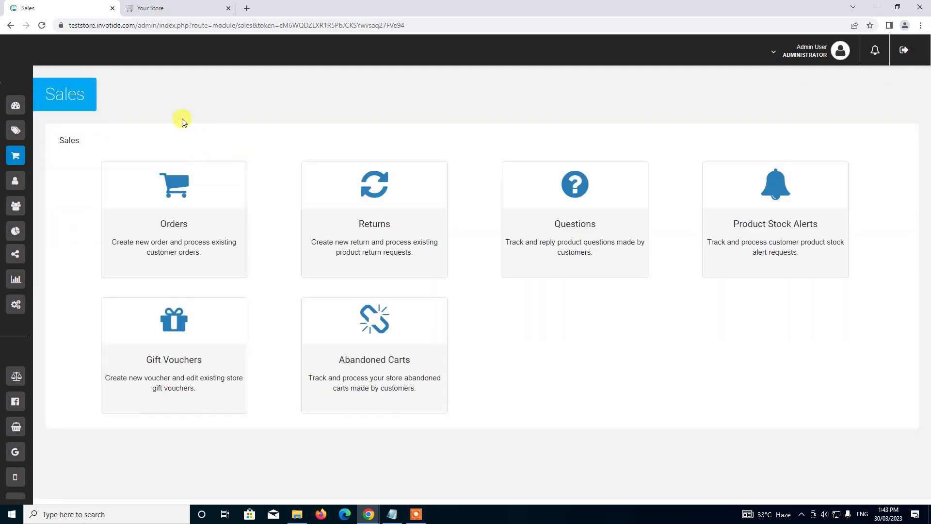
Open Orders, view order 19, and check its history shows Payment Confirmation Received.
{"action": "left_click", "coordinate": [243, 208]}
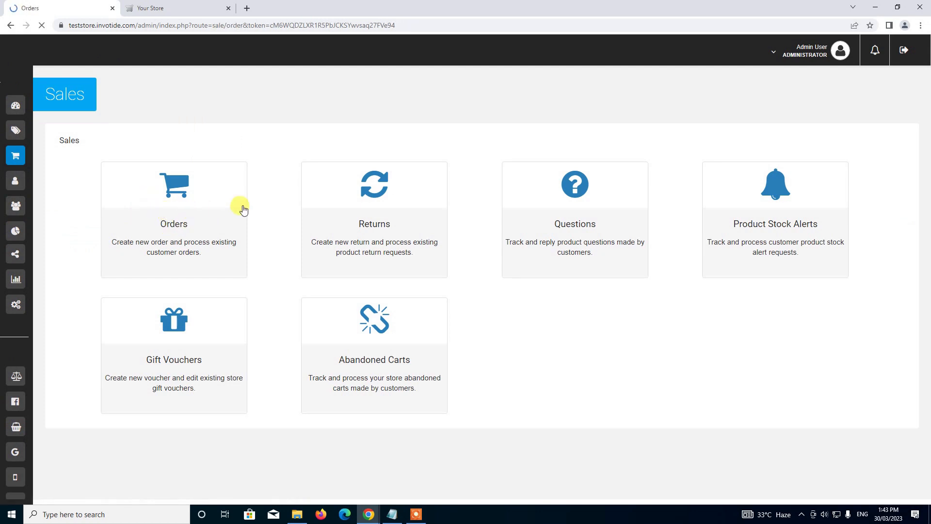
{"action": "scroll", "coordinate": [244, 207], "scroll_direction": "down", "scroll_amount": 1}
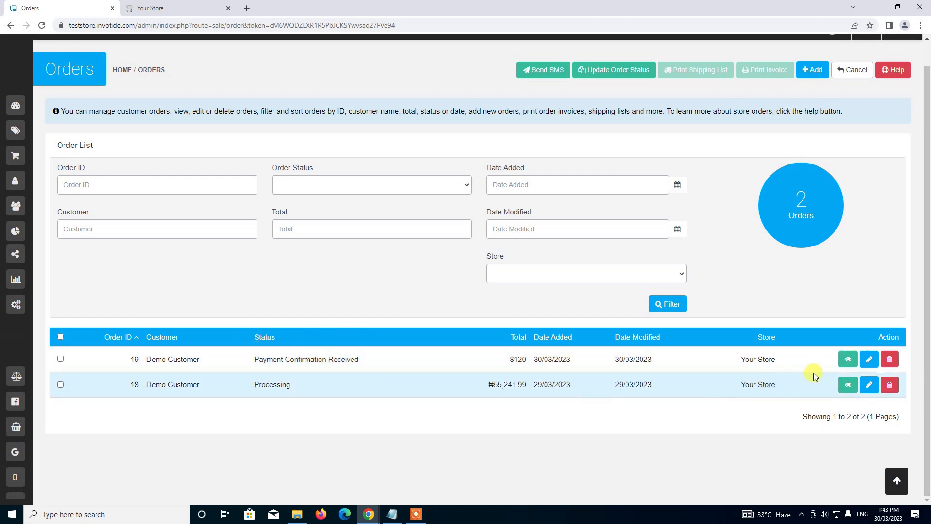
{"action": "left_click", "coordinate": [848, 361]}
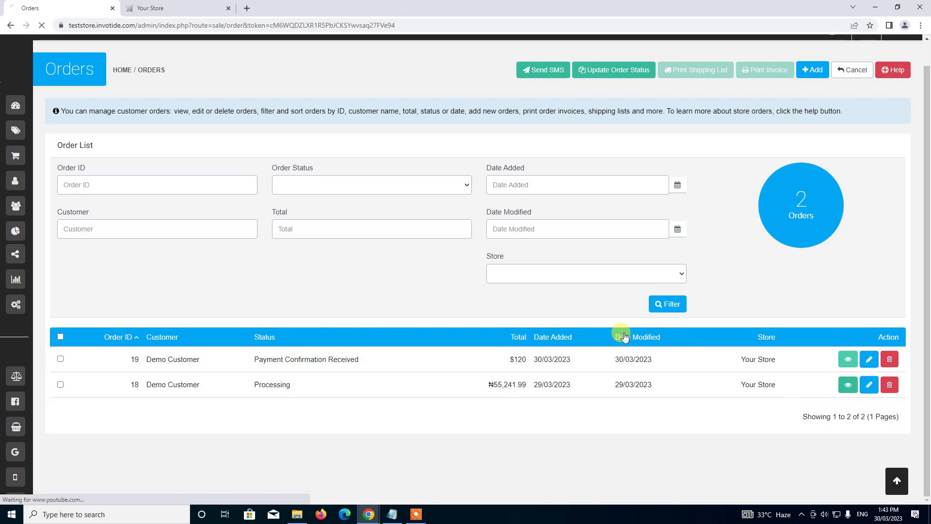
{"action": "scroll", "coordinate": [536, 311], "scroll_direction": "down", "scroll_amount": 4}
{"action": "scroll", "coordinate": [533, 304], "scroll_direction": "down", "scroll_amount": 5}
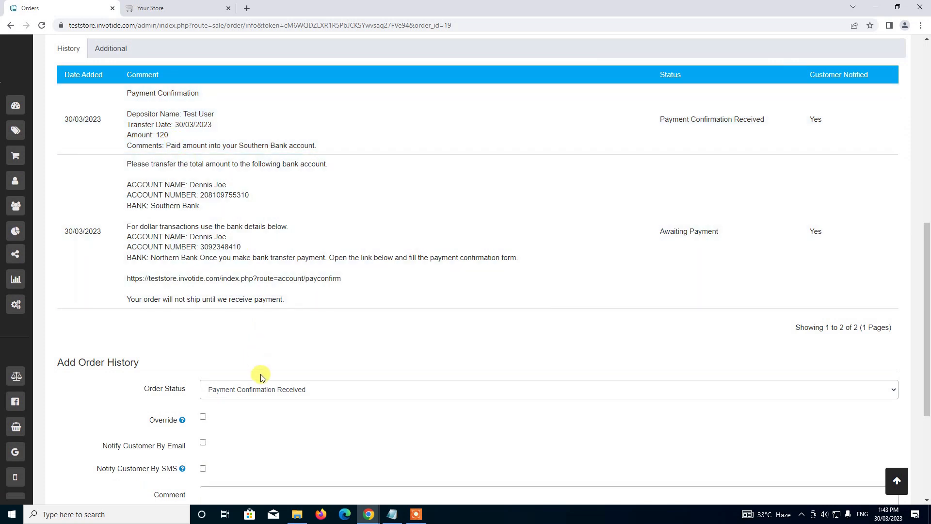
Review order 19's available statuses, then return to the admin Dashboard.
{"action": "left_click", "coordinate": [267, 389]}
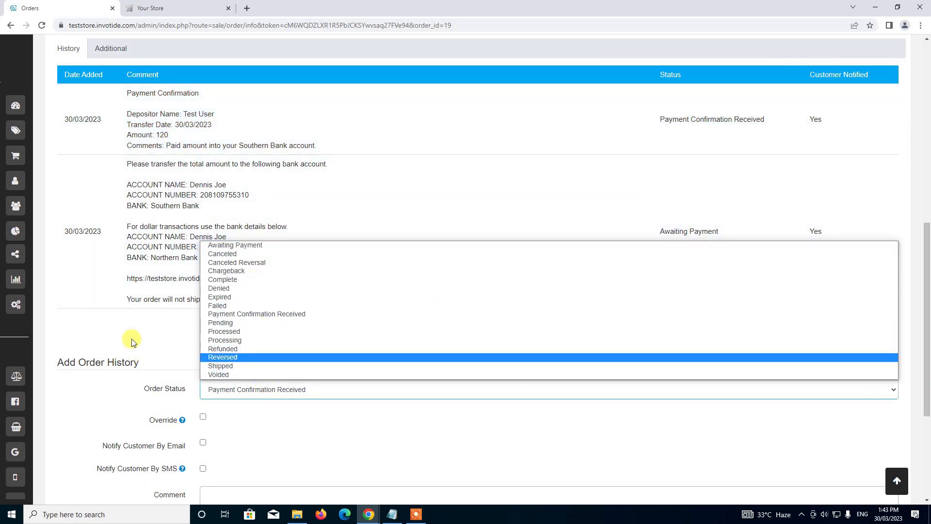
{"action": "scroll", "coordinate": [202, 326], "scroll_direction": "down", "scroll_amount": 2}
{"action": "scroll", "coordinate": [204, 322], "scroll_direction": "up", "scroll_amount": 6}
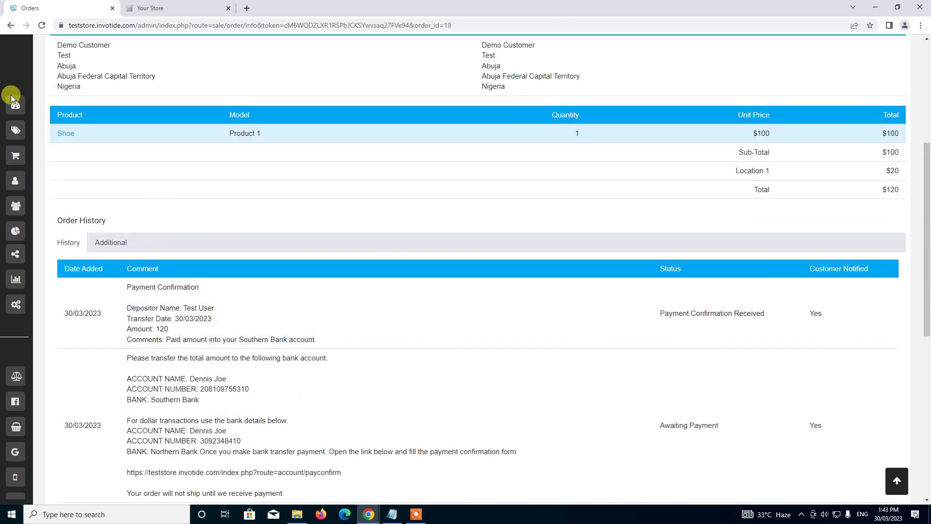
{"action": "left_click", "coordinate": [96, 108]}
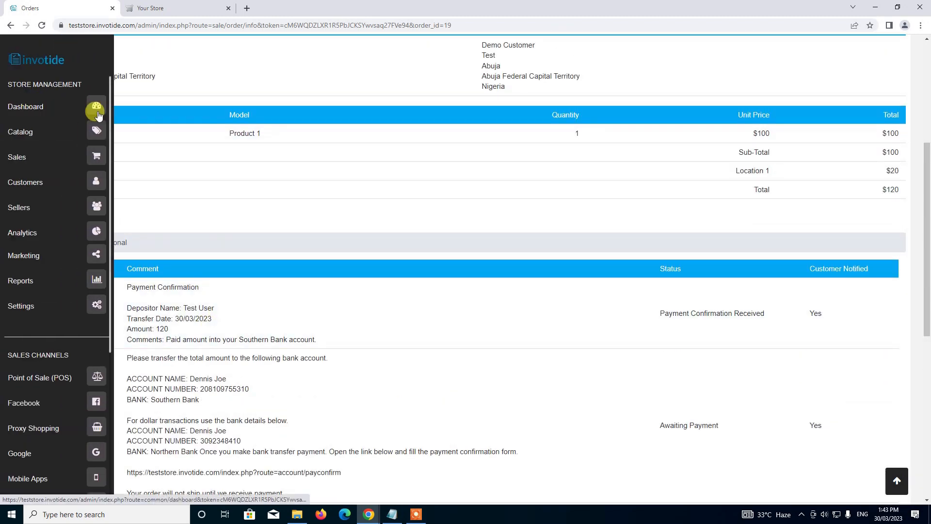